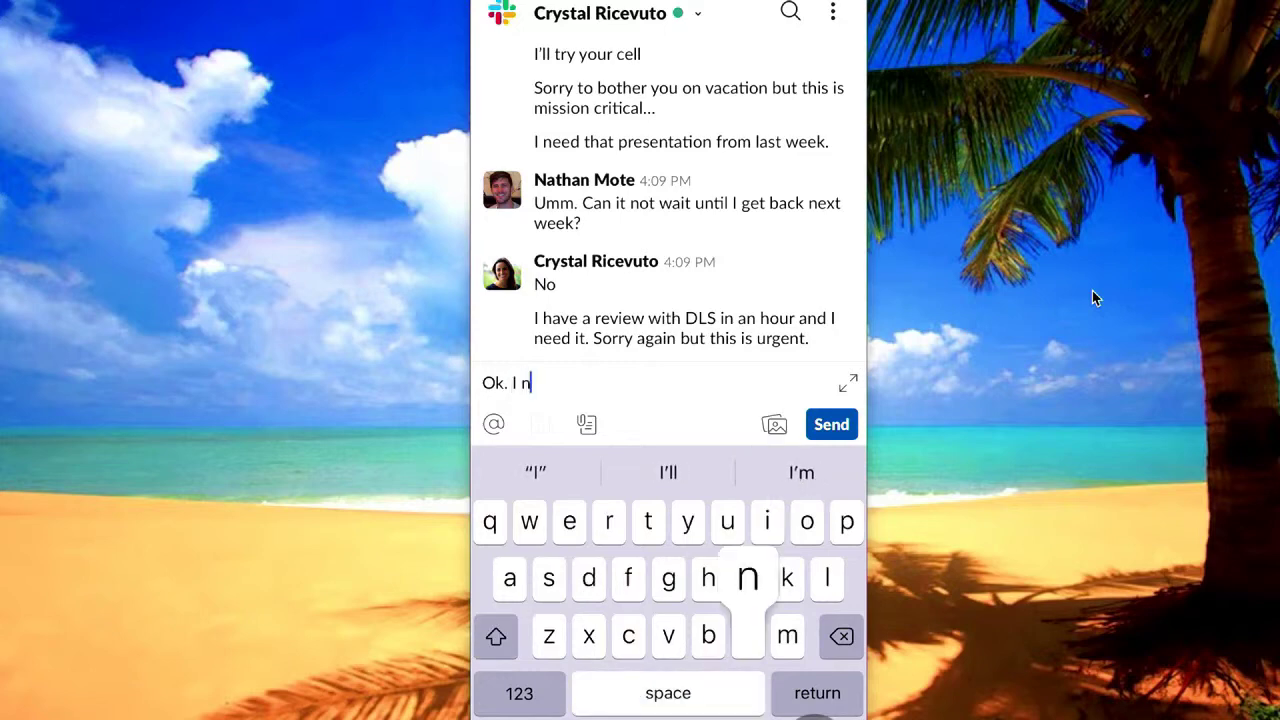
Send the Slack reply 'I need to get back to my room. I'll send the doc then.'
text(back to my ro)
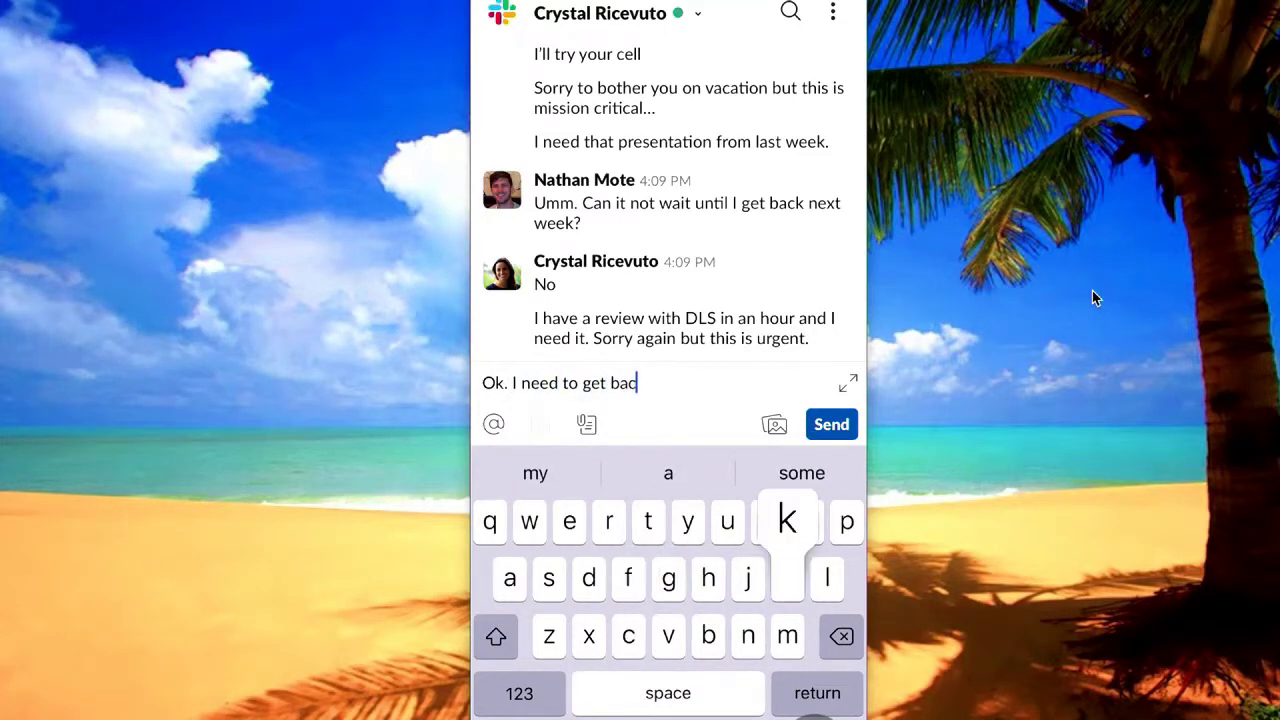
text(om)
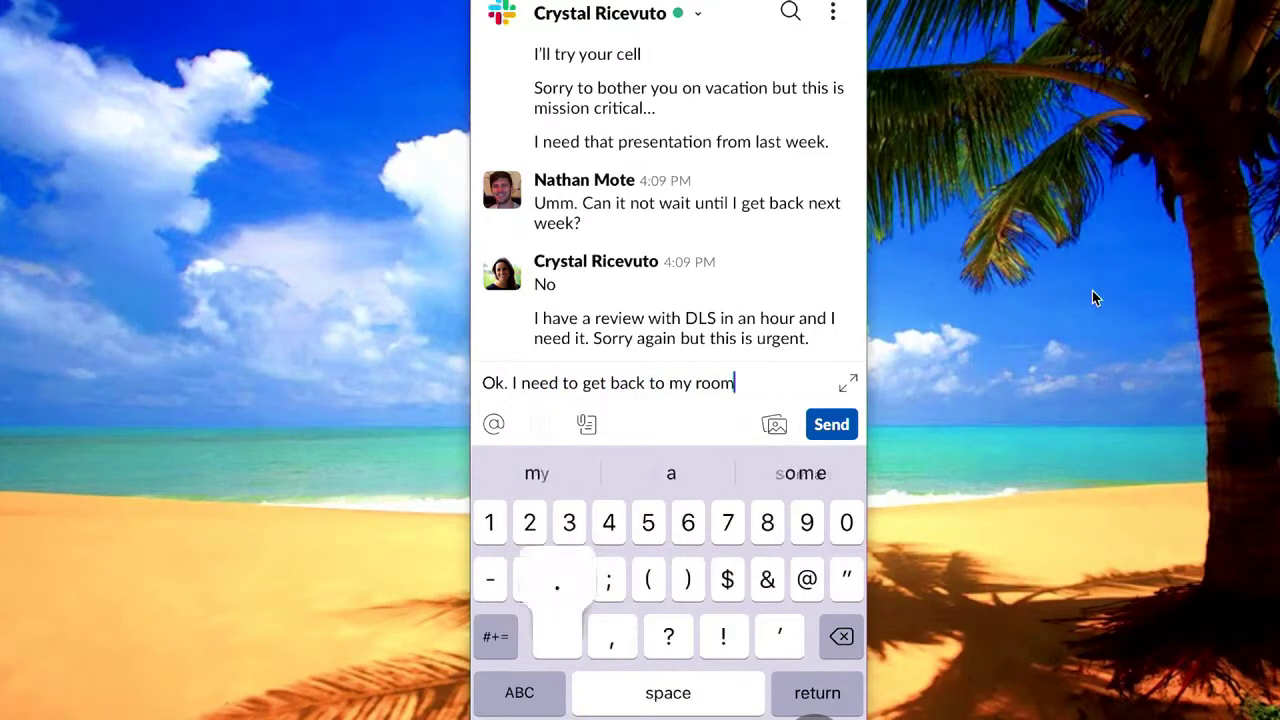
text(. I'll )
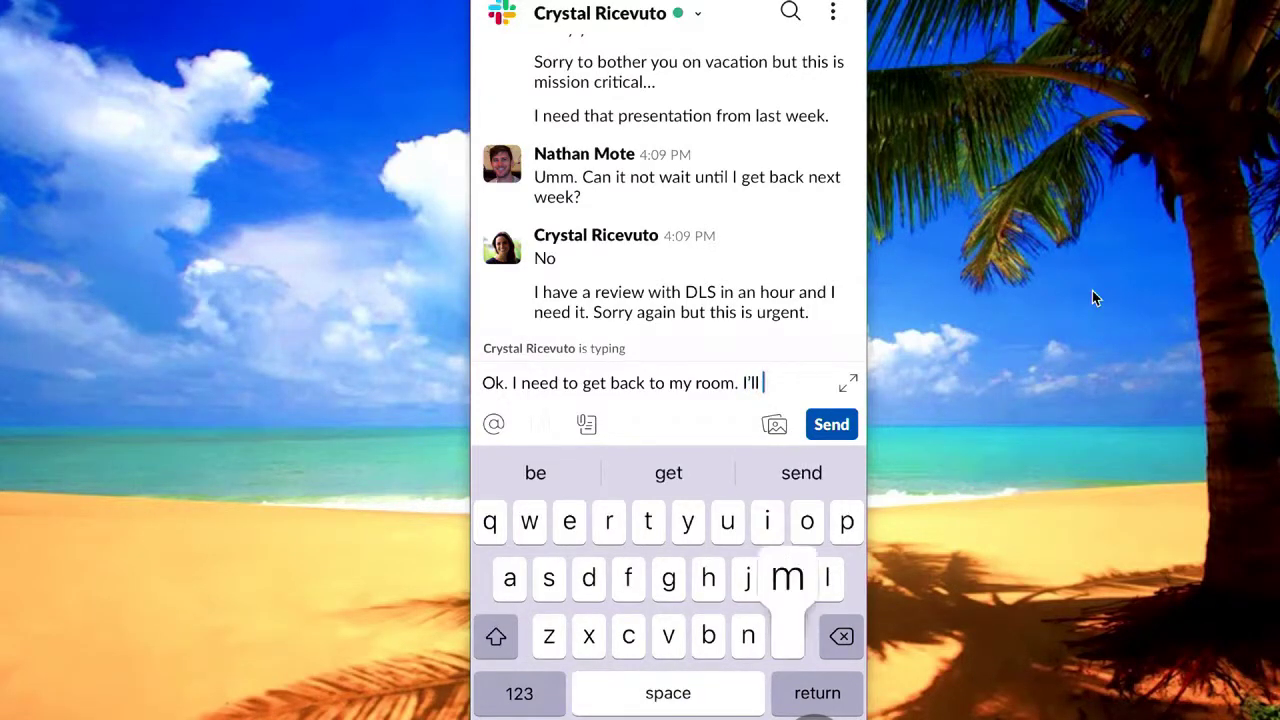
text(message)
key(BackSpace)
key(BackSpace)
key(BackSpace)
key(BackSpace)
key(BackSpace)
key(BackSpace)
key(BackSpace)
key(BackSpace)
text(send the doc then.)
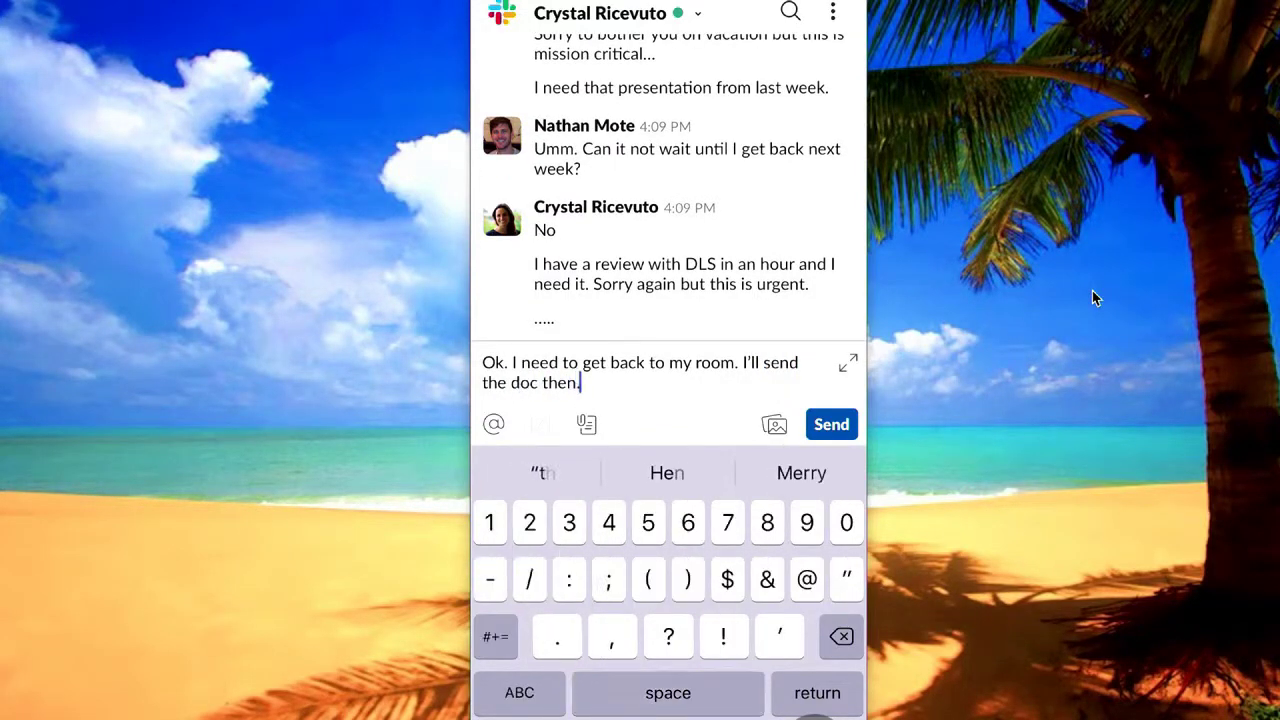
click(831, 424)
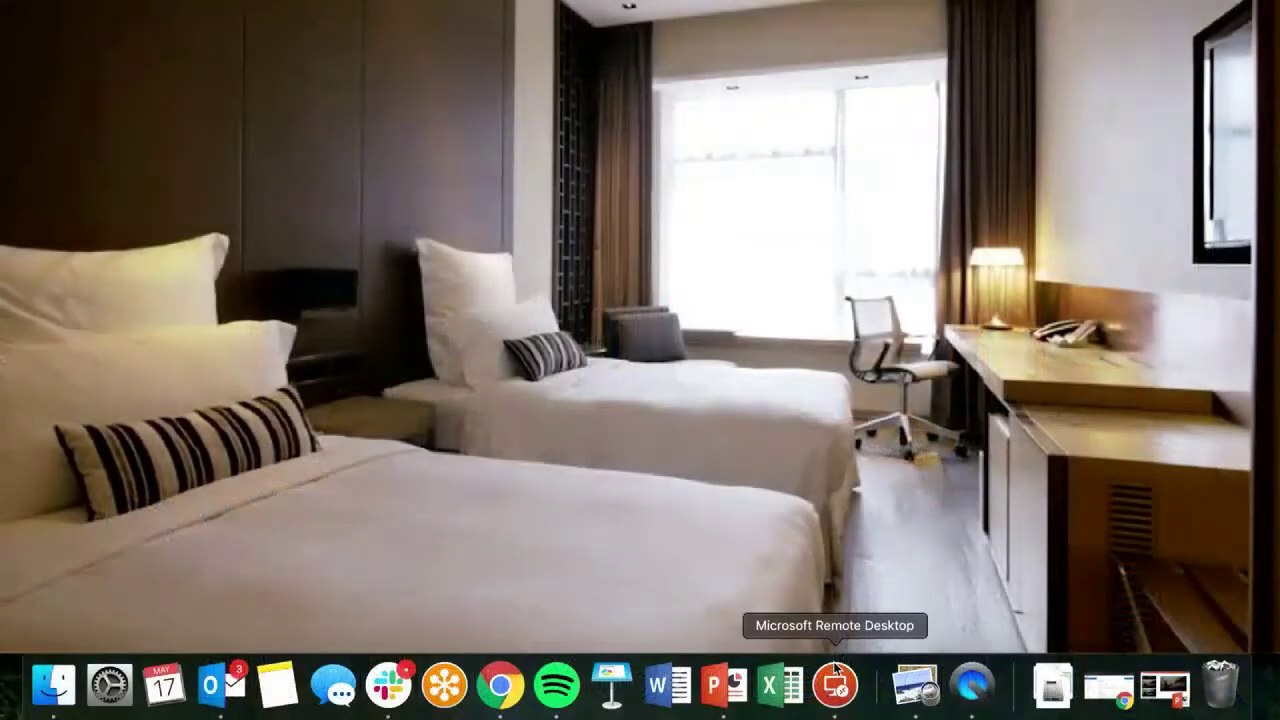
Connect to the SynergyDemo remote desktop, accepting the certificate warning
click(835, 672)
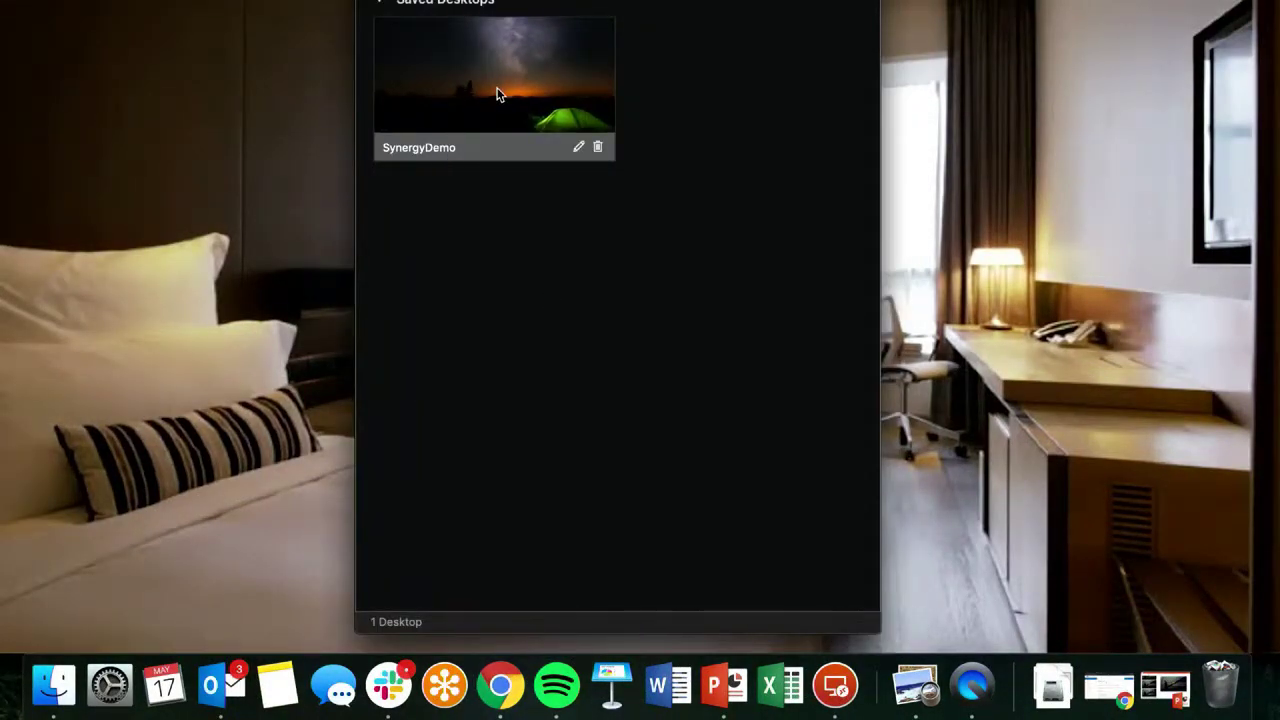
double_click(494, 100)
click(847, 397)
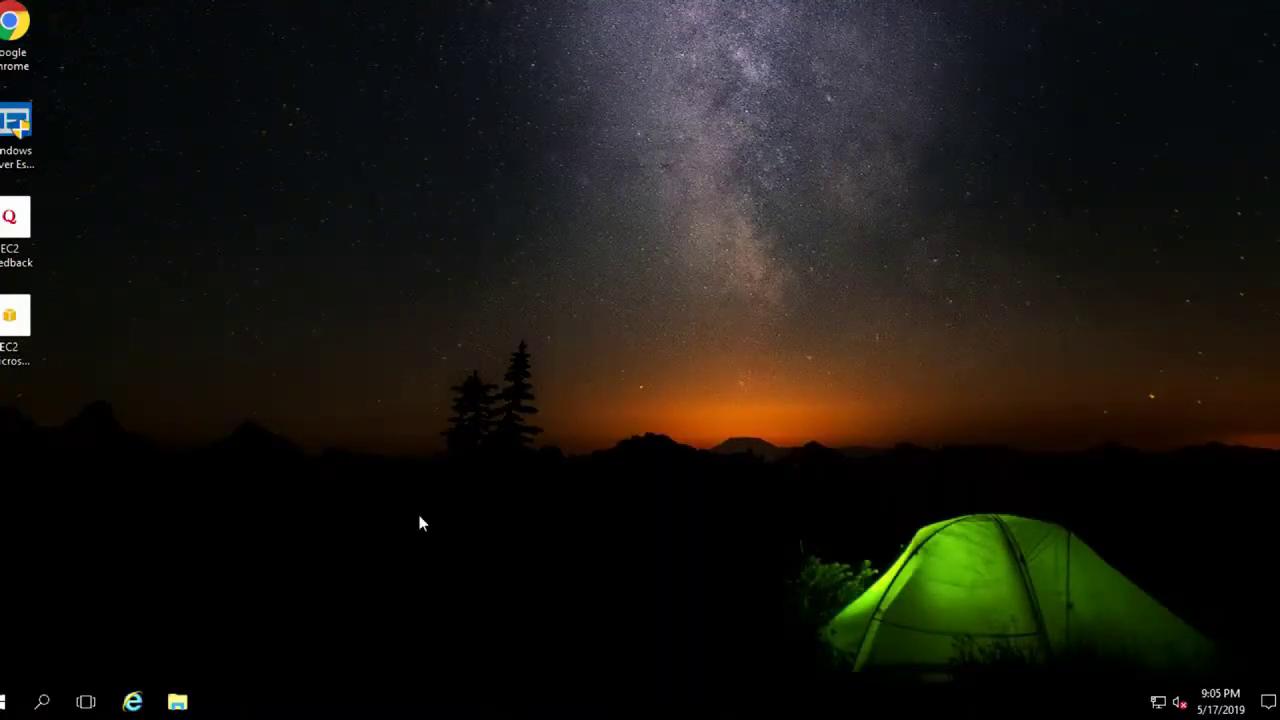
Select Quarter Q2 2019 Review_v3 in the Synergy folder, then launch Chrome
click(190, 698)
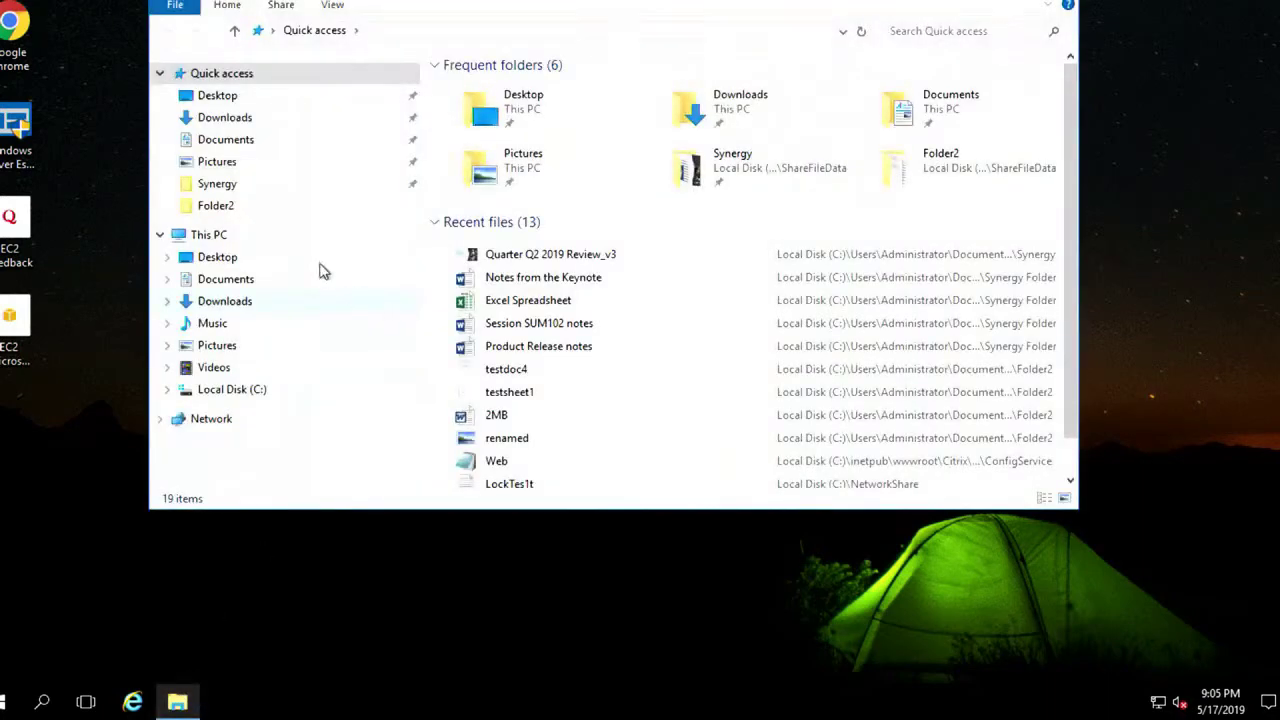
click(209, 192)
click(552, 165)
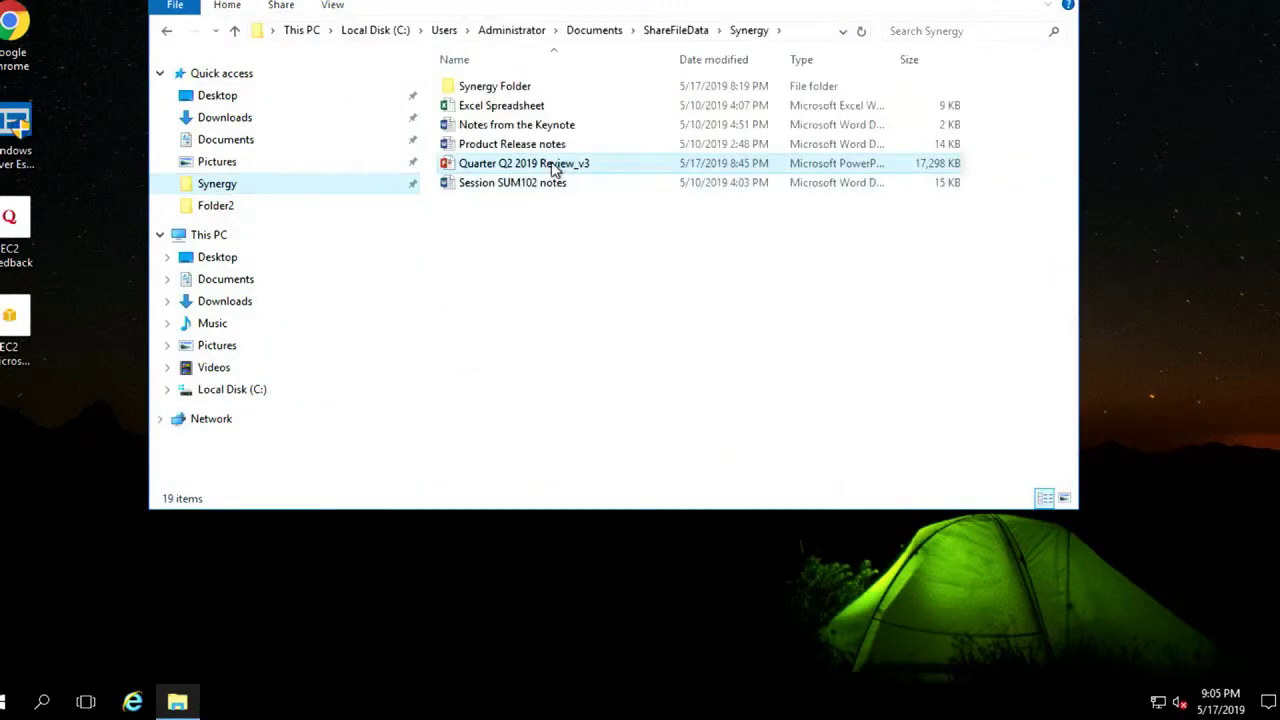
double_click(13, 33)
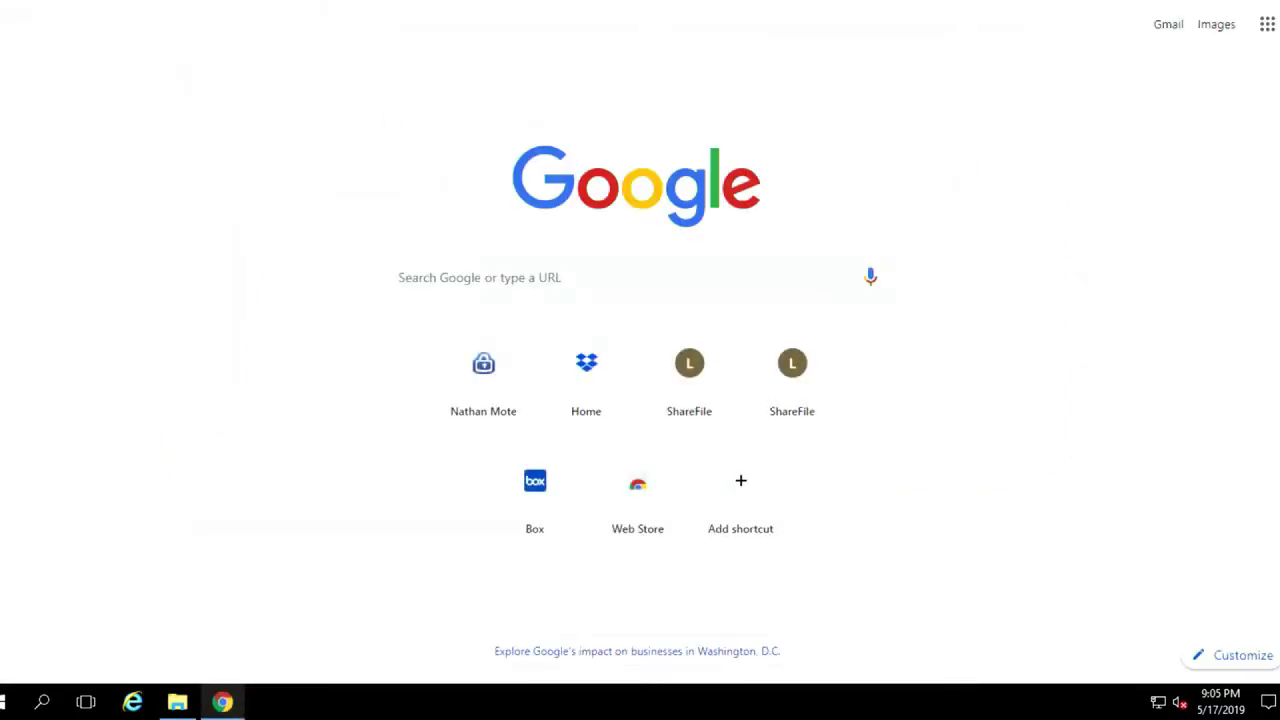
Go to Outlook Web App and log on with the user name, password and token
text(m)
key(Return)
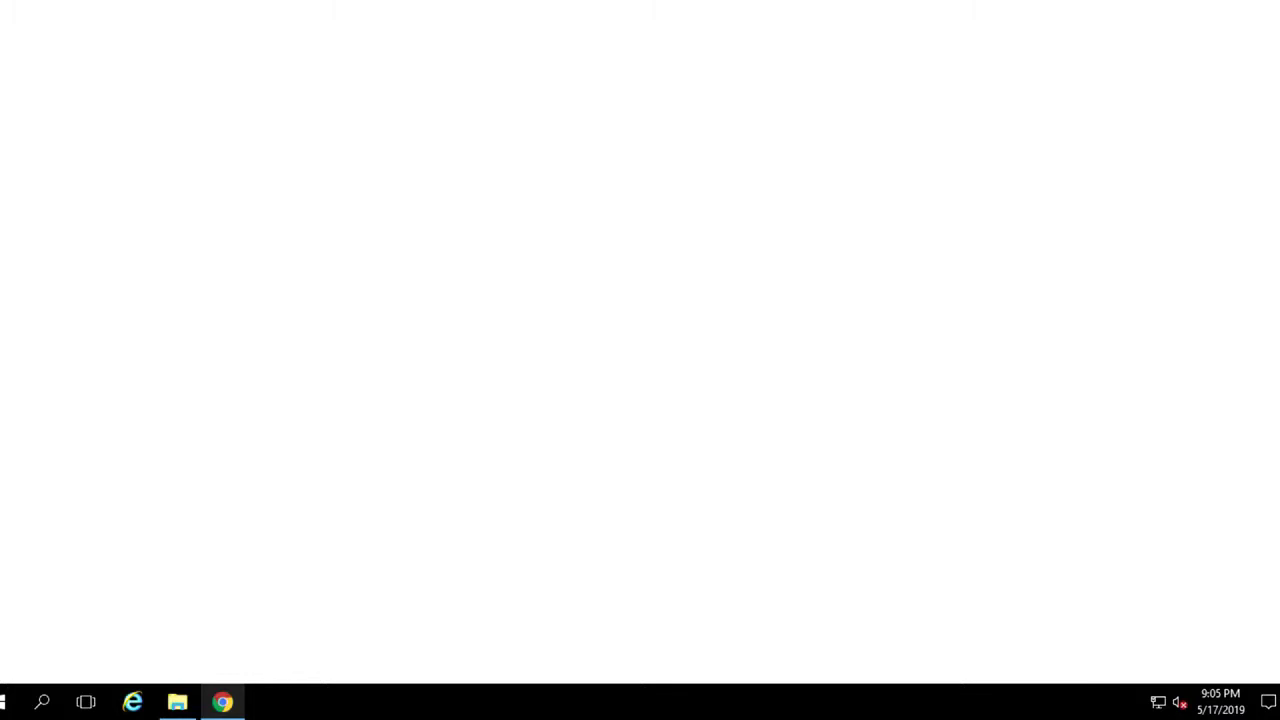
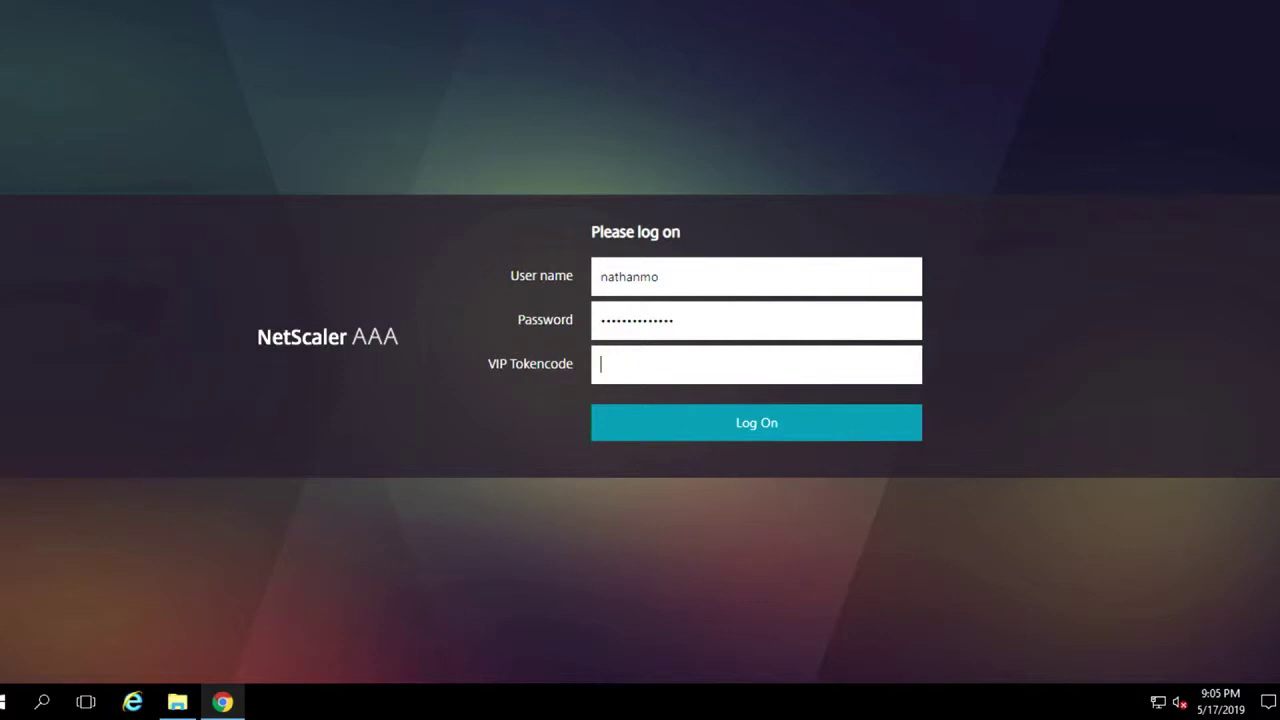
text(••)
click(714, 428)
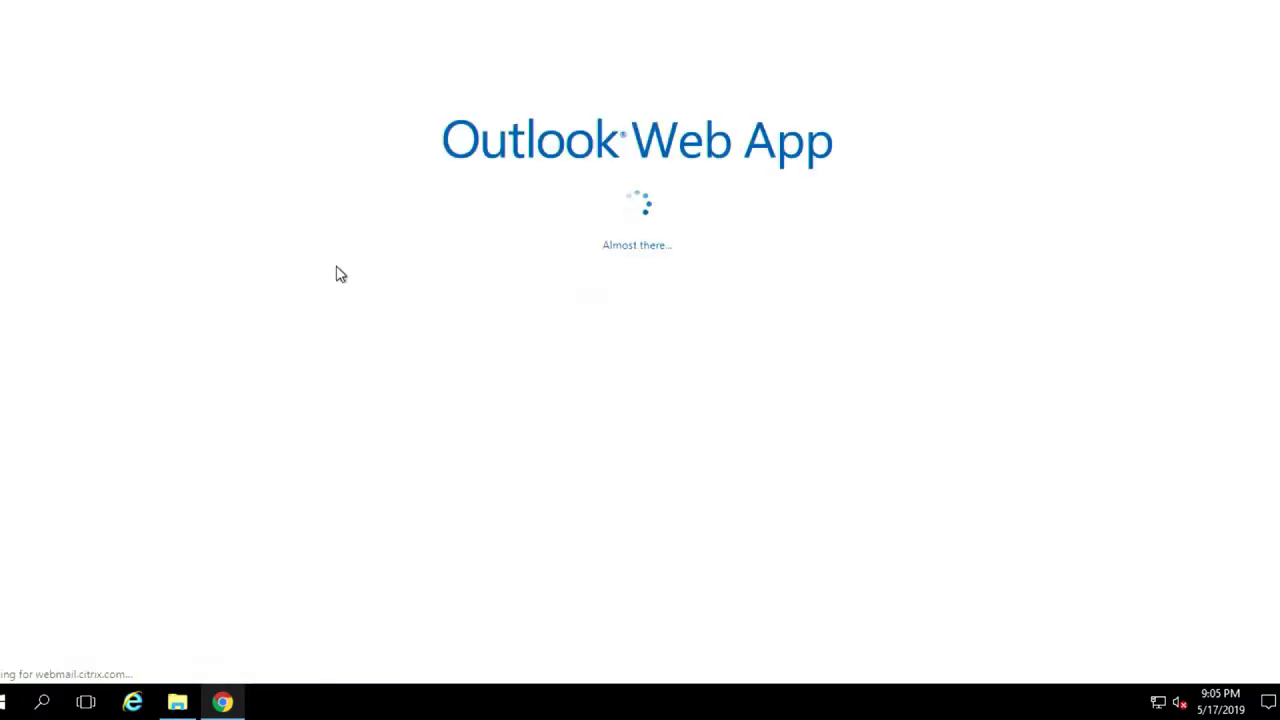
Draft a mail to the colleague: subject 'File Requested', body 'Here's that file you needed.'
click(40, 257)
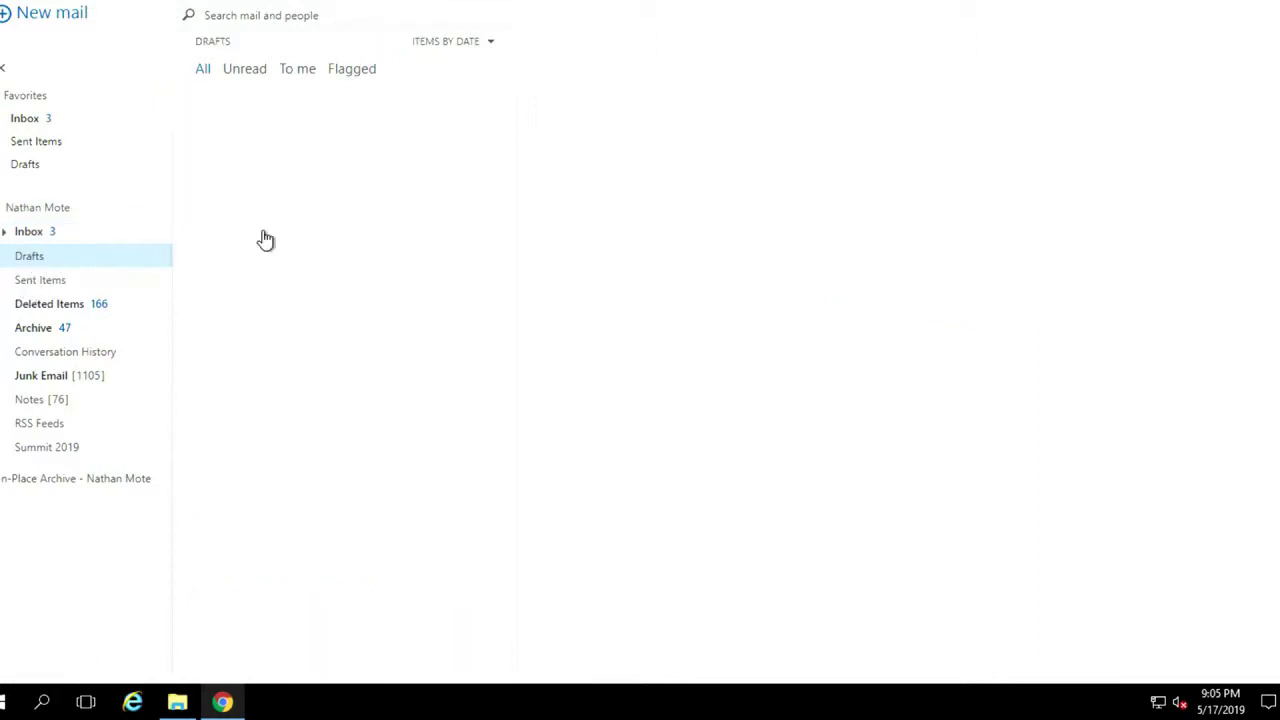
click(73, 19)
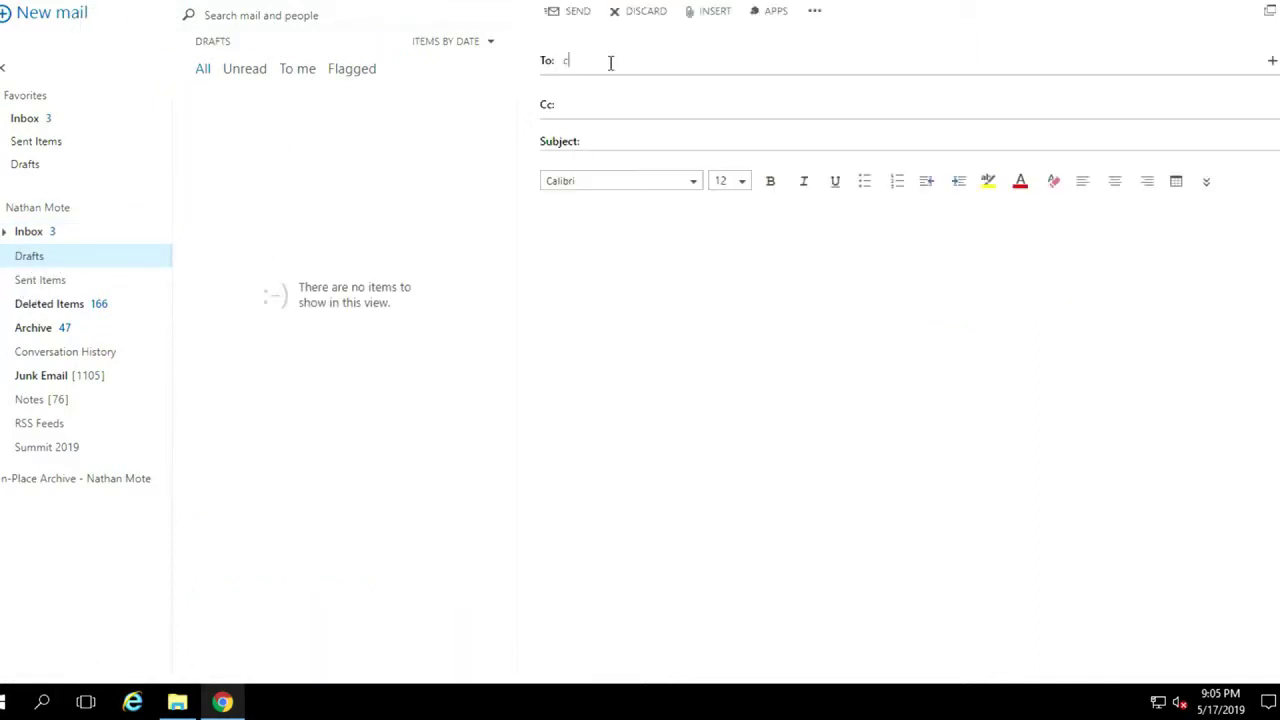
text(crys)
click(651, 91)
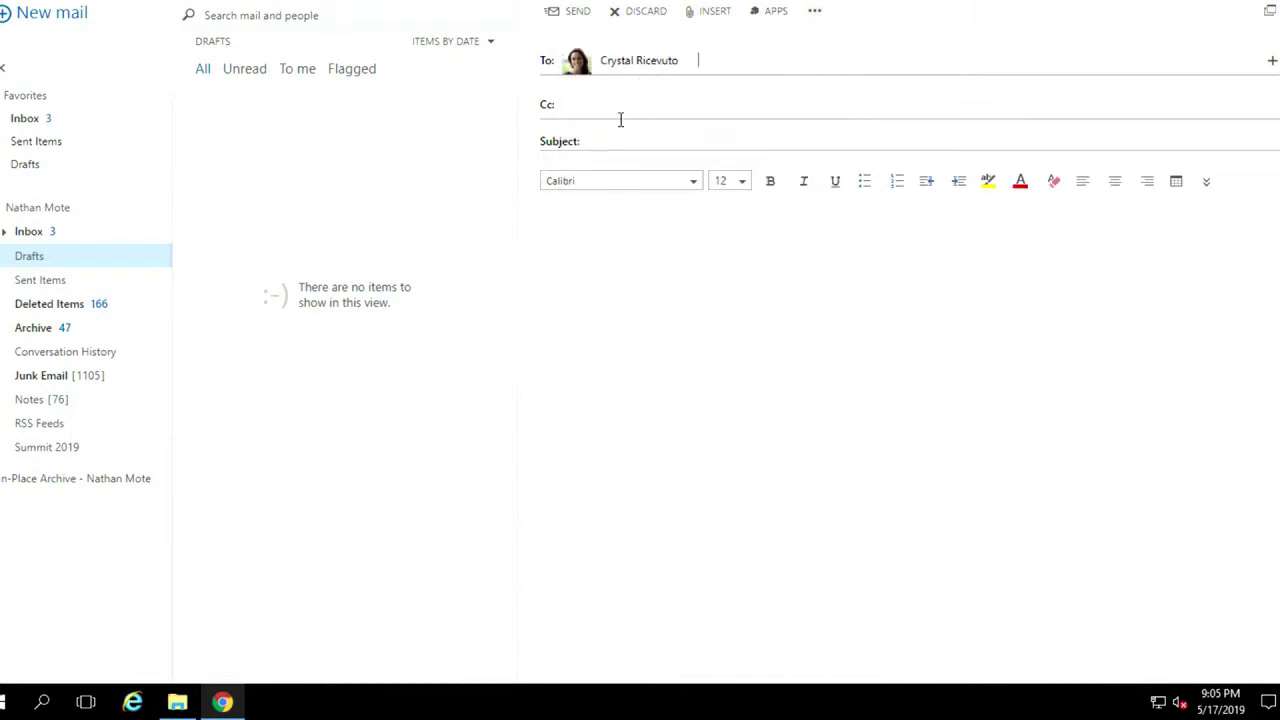
click(603, 140)
text(File Reques)
text(Here's that fil)
text(e you needed.)
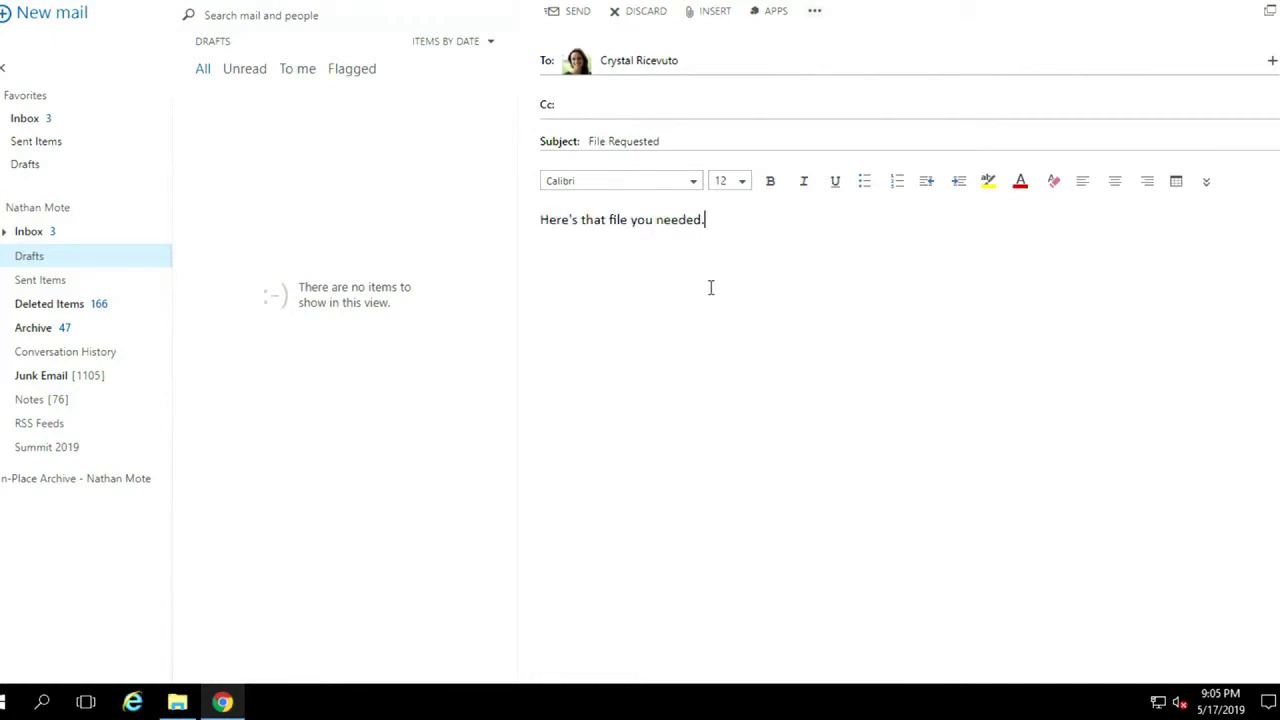
click(177, 702)
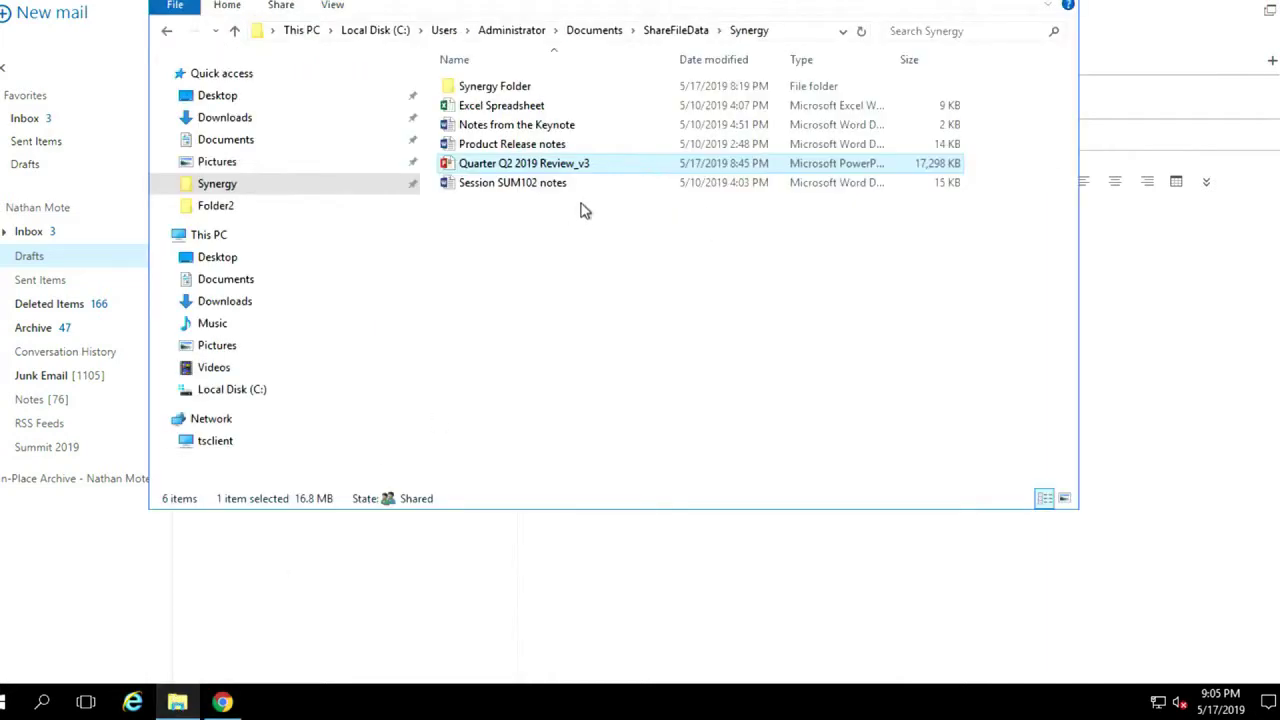
Attach Quarter Q2 2019 Review_v3.pptx (17 MB) to the draft and dismiss the upload warning
drag(517, 168, 778, 594)
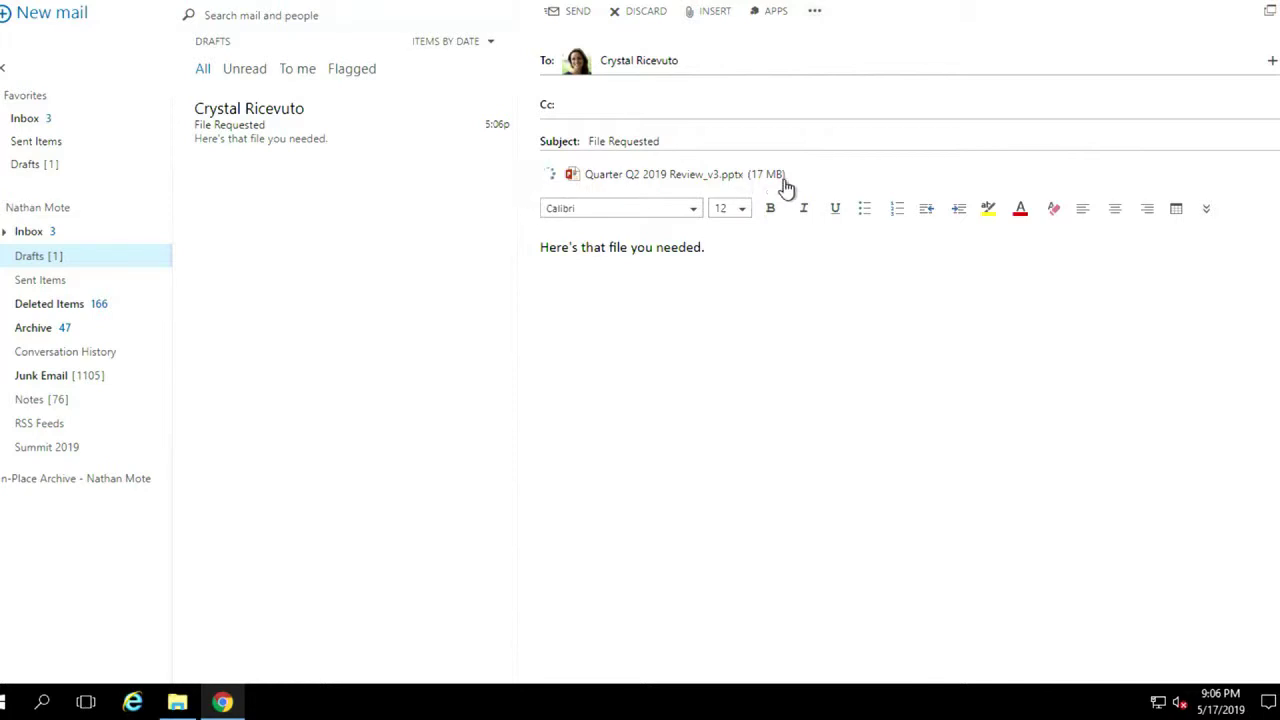
drag(755, 178, 737, 177)
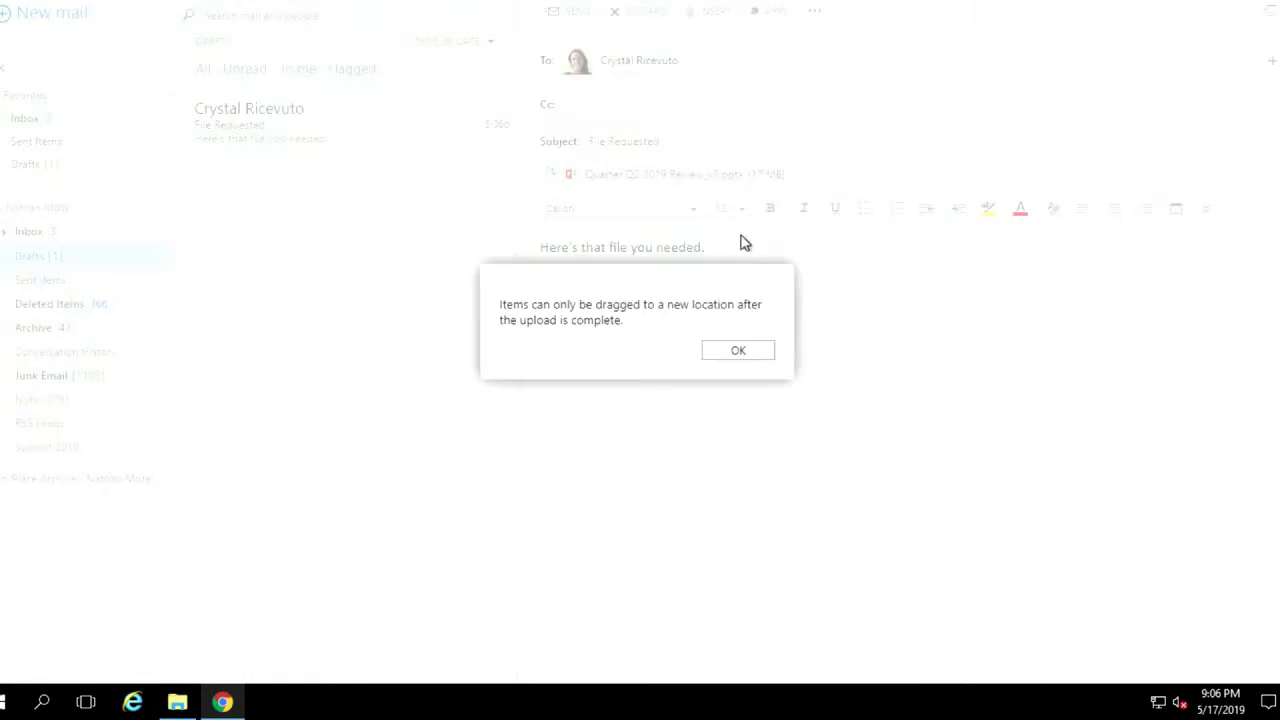
click(737, 351)
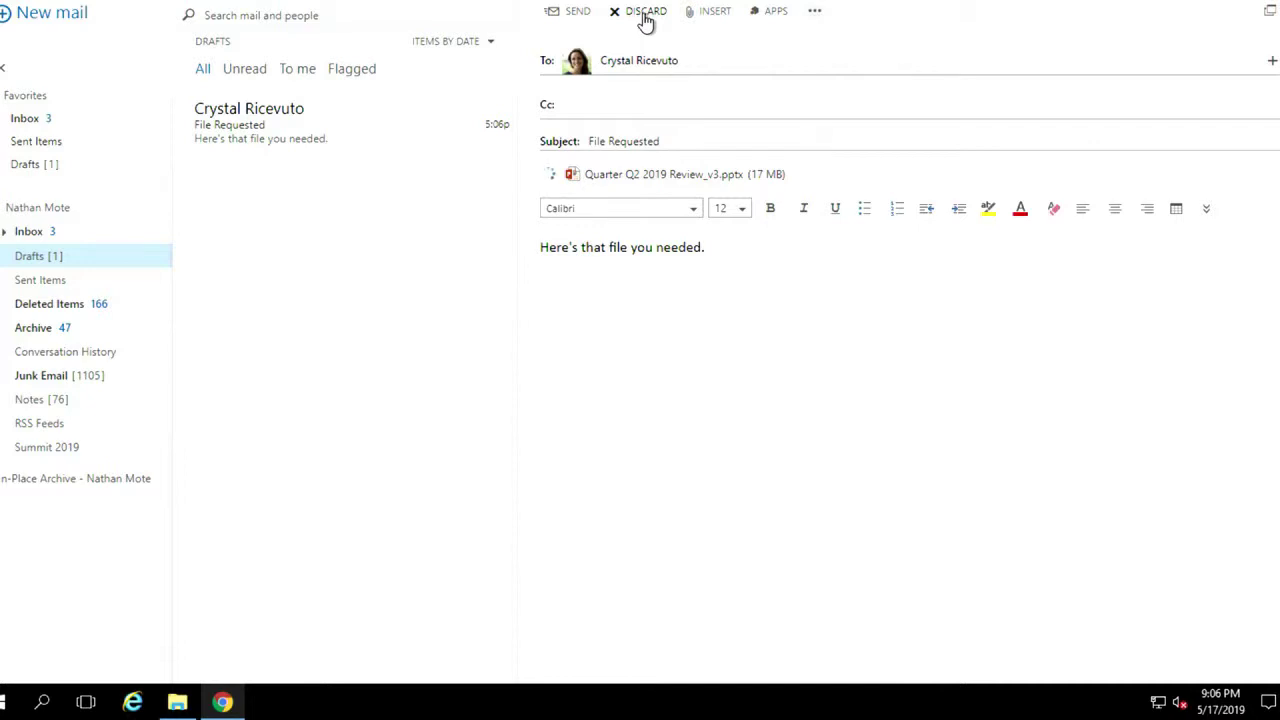
Discard the draft carrying the oversized attachment
click(645, 20)
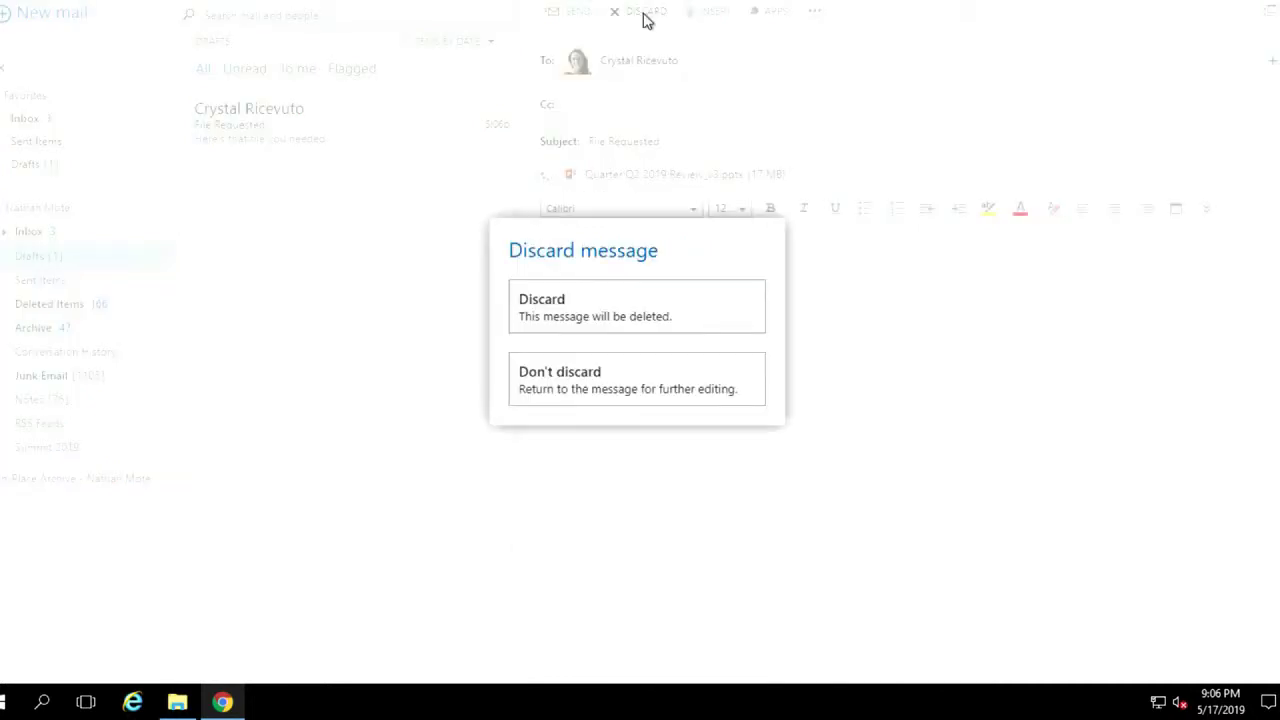
click(643, 311)
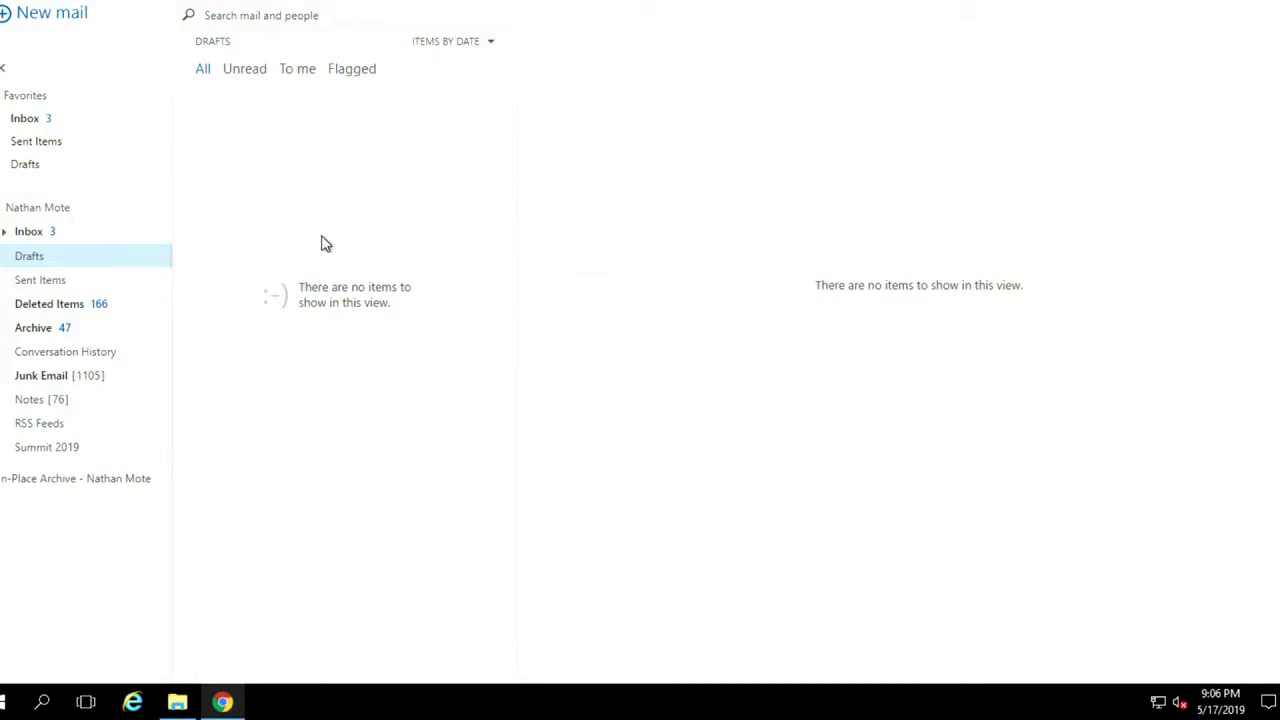
Zip Quarter Q2 2019 Review_v3 into a 13,433 KB compressed folder in Synergy and check it
click(186, 703)
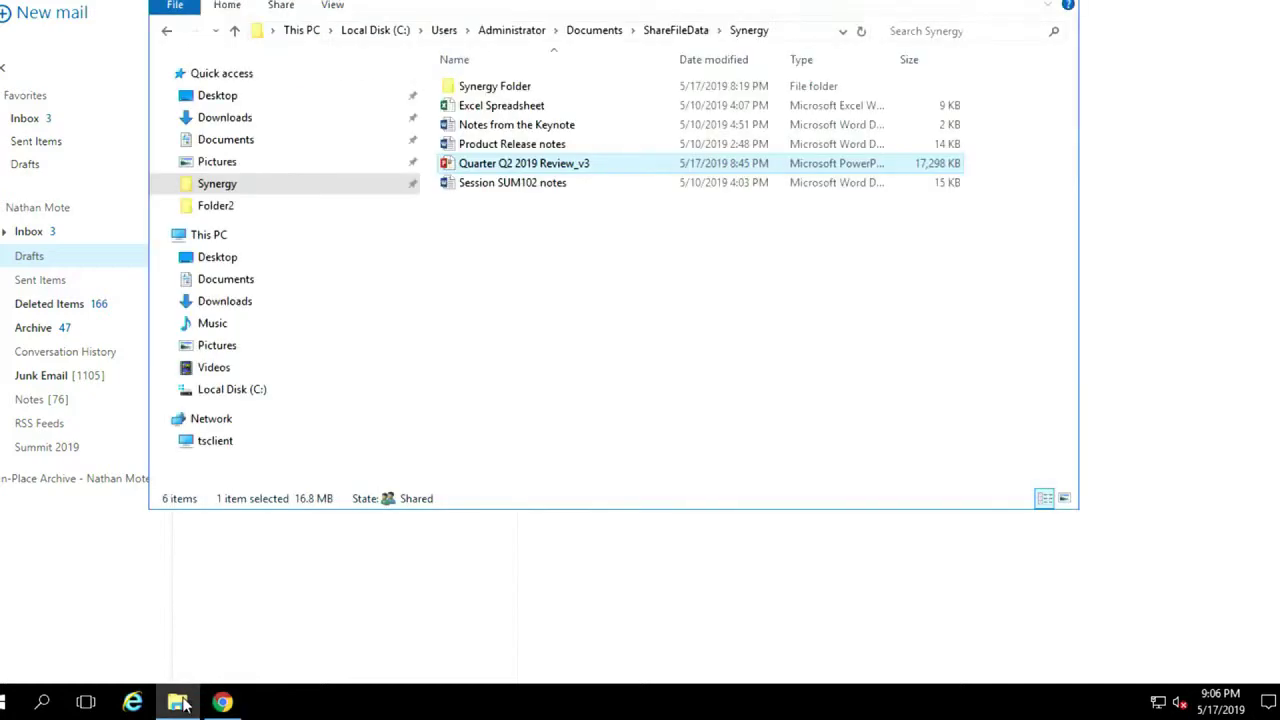
right_click(531, 168)
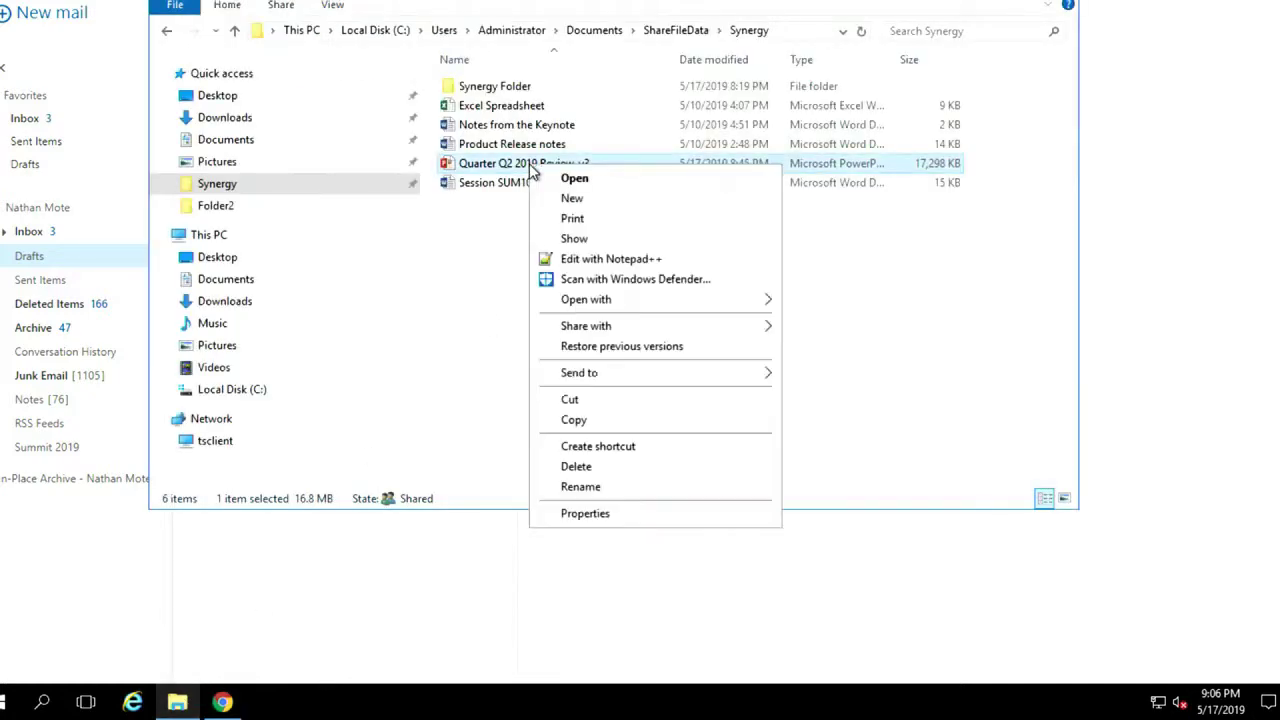
mouse_move(654, 380)
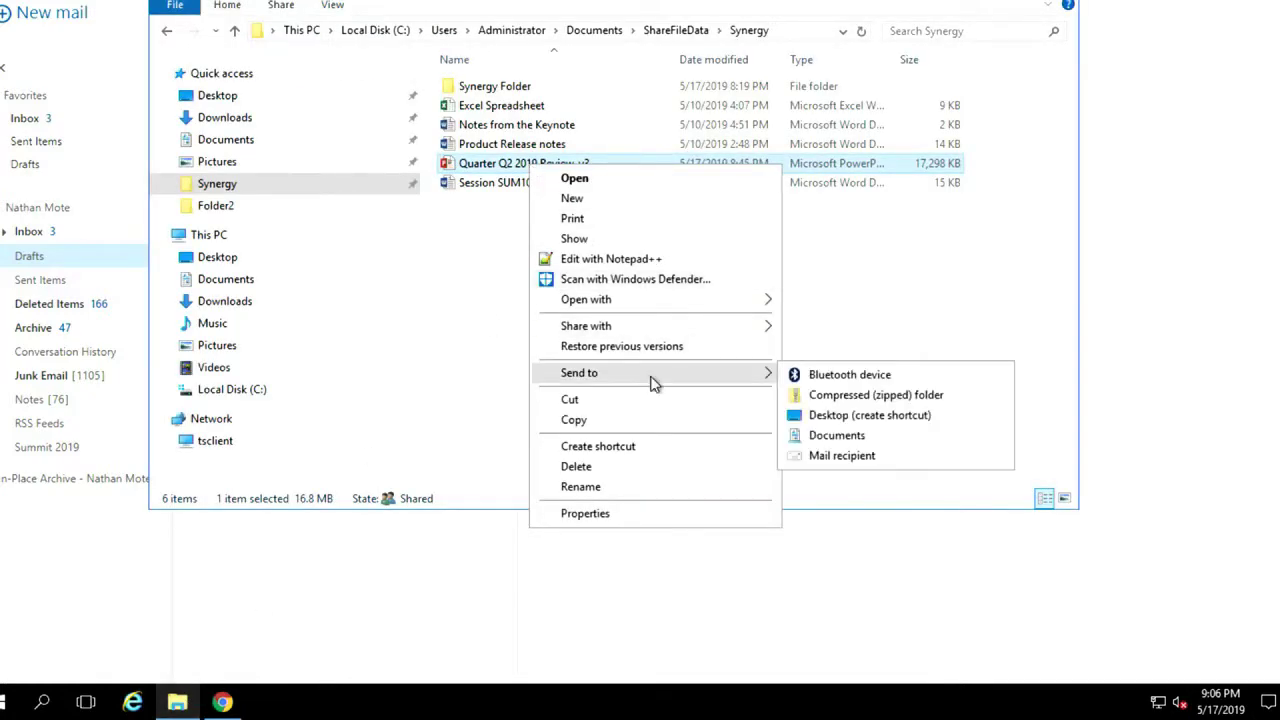
click(872, 395)
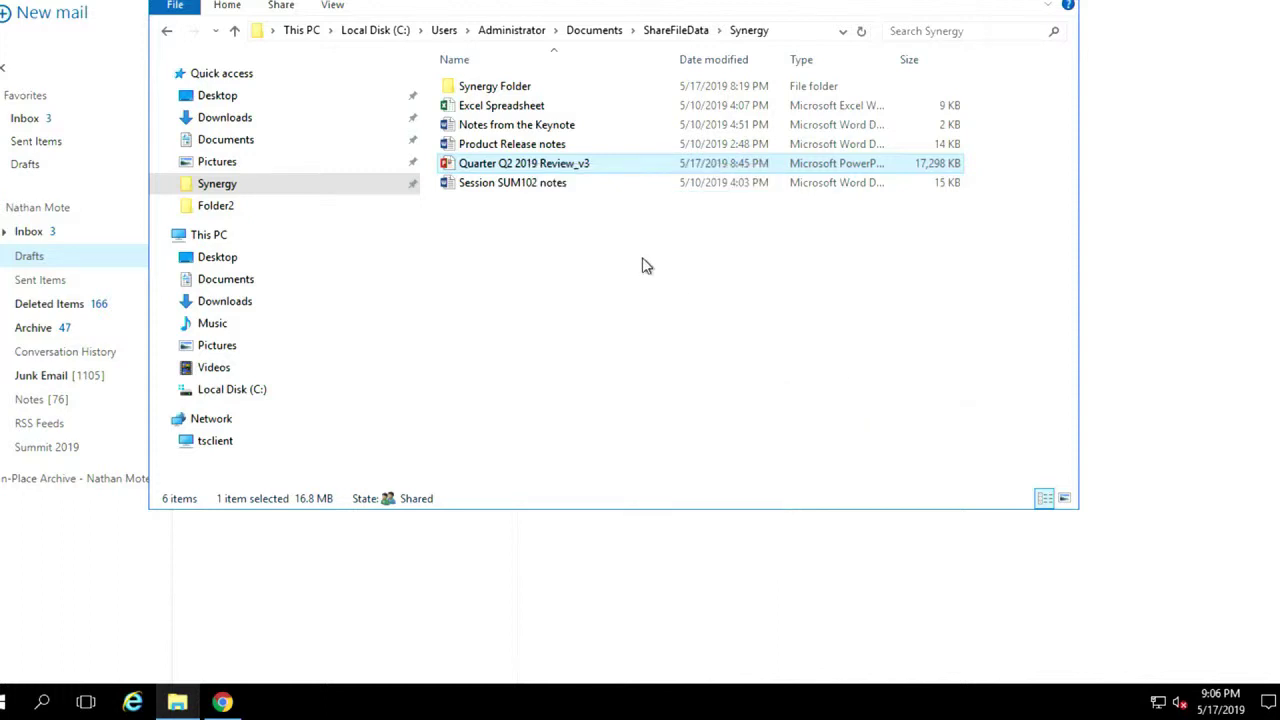
click(594, 258)
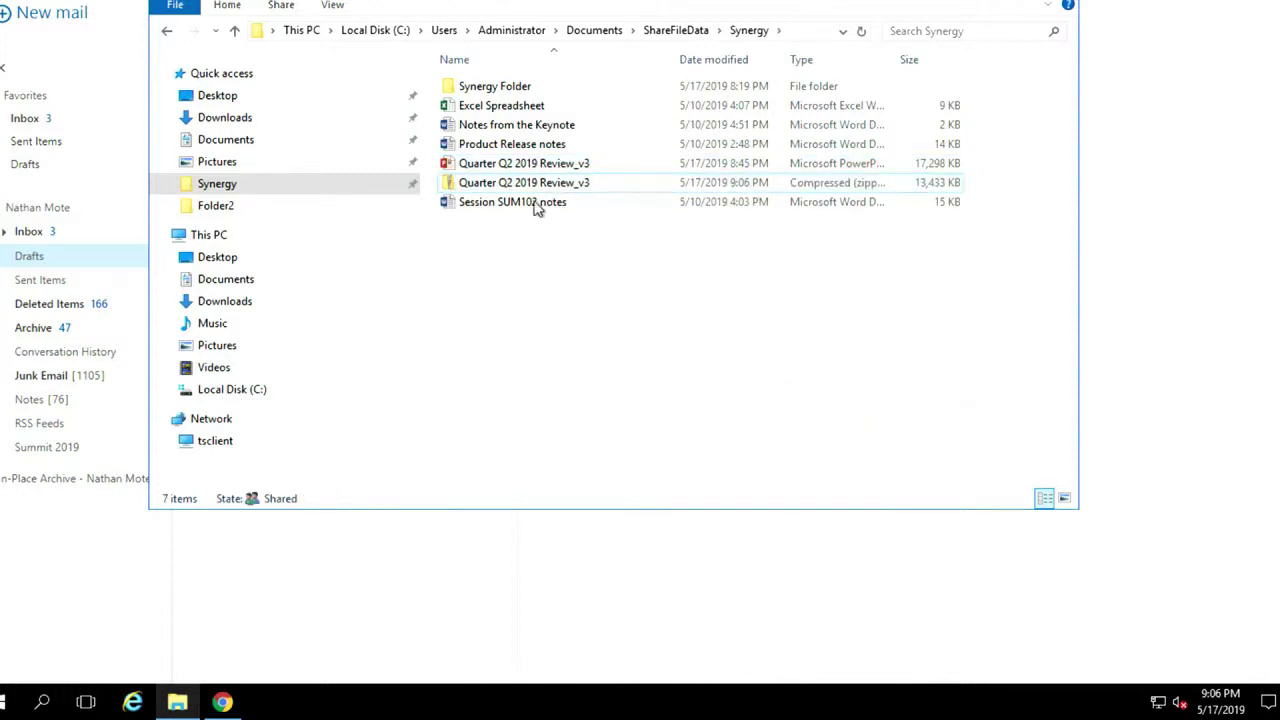
double_click(520, 188)
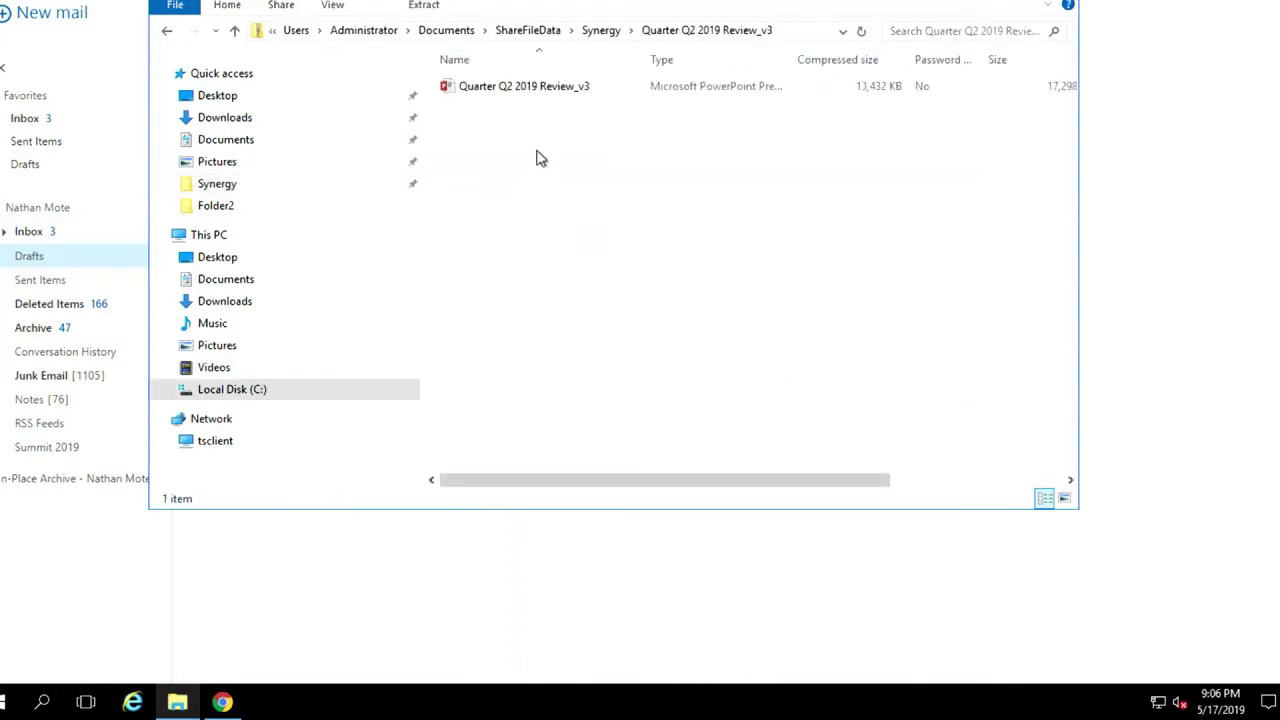
click(1133, 195)
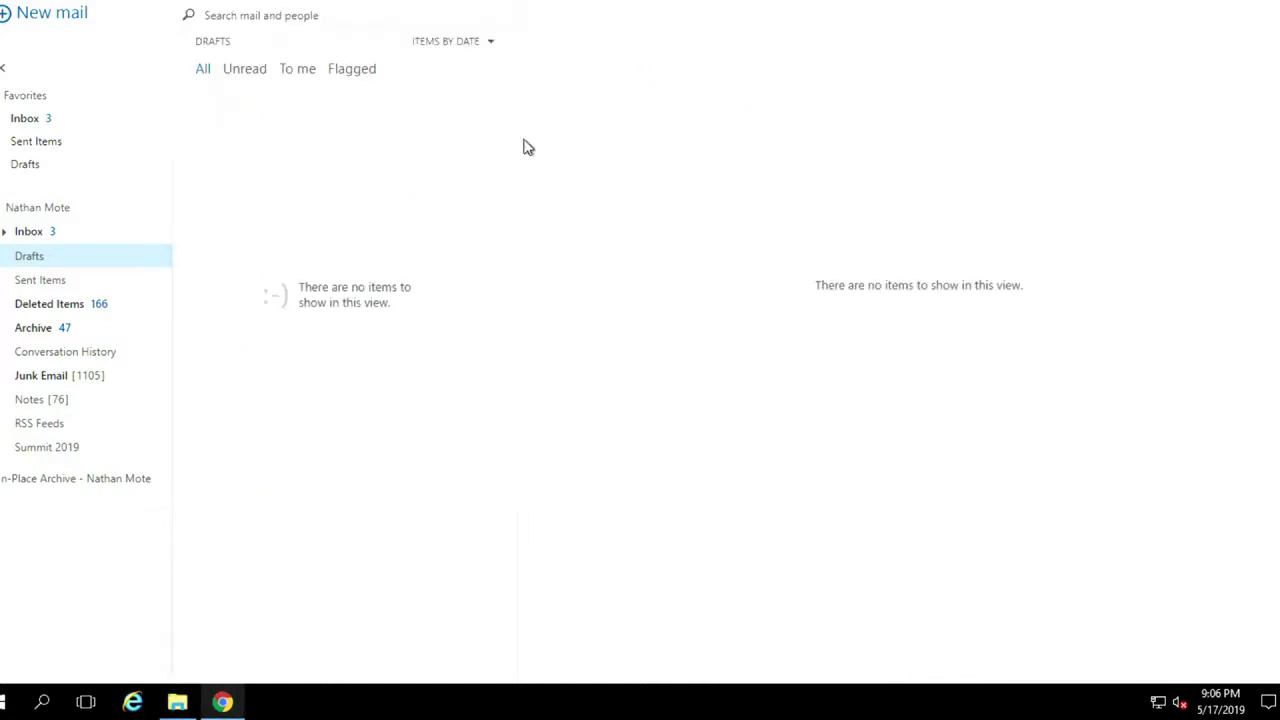
Write a new mail to the colleague titled 'File Requested' reading 'Here's that file you needed'
click(48, 20)
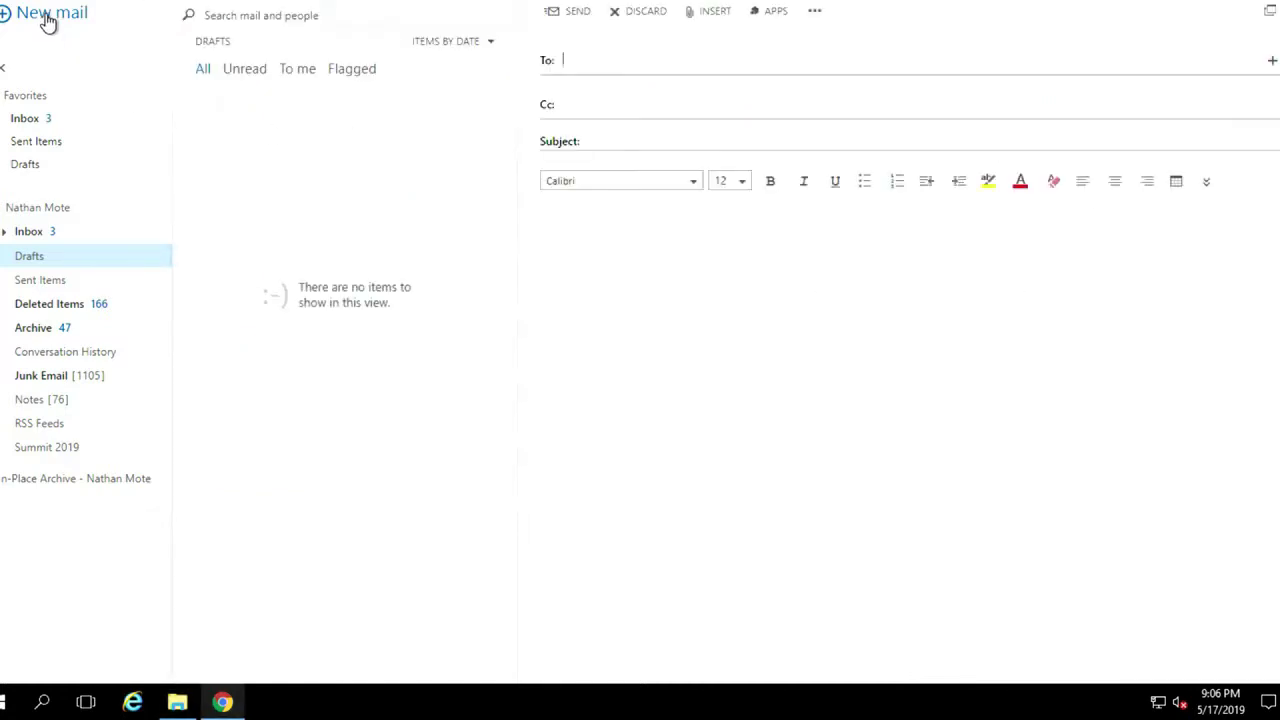
text(cyrys)
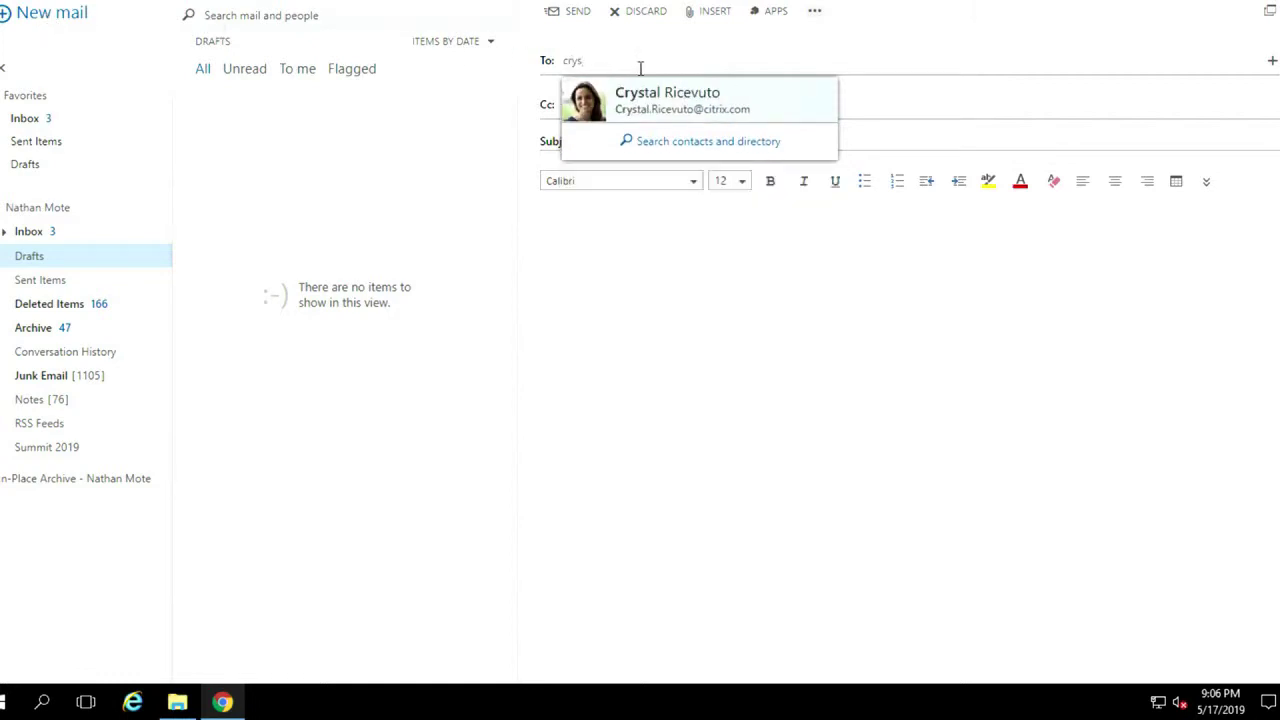
click(615, 118)
click(584, 144)
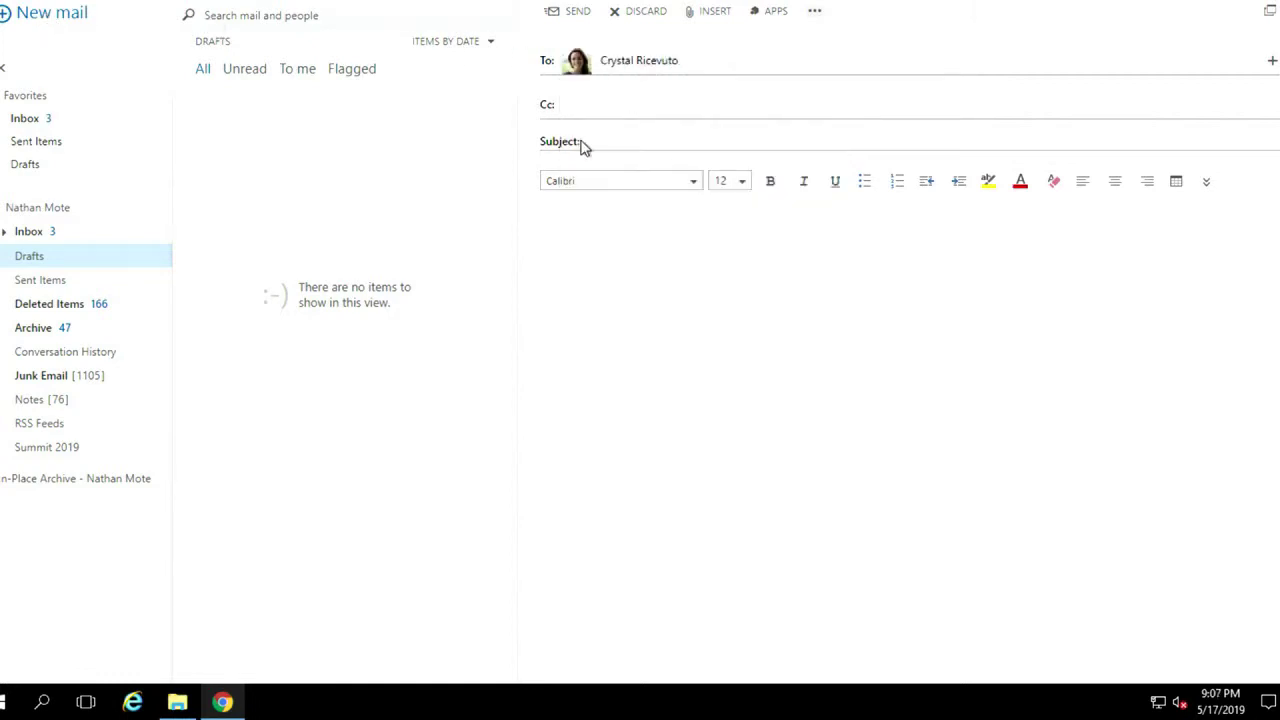
text(File Requested)
click(611, 262)
text(Here's that file you needed.)
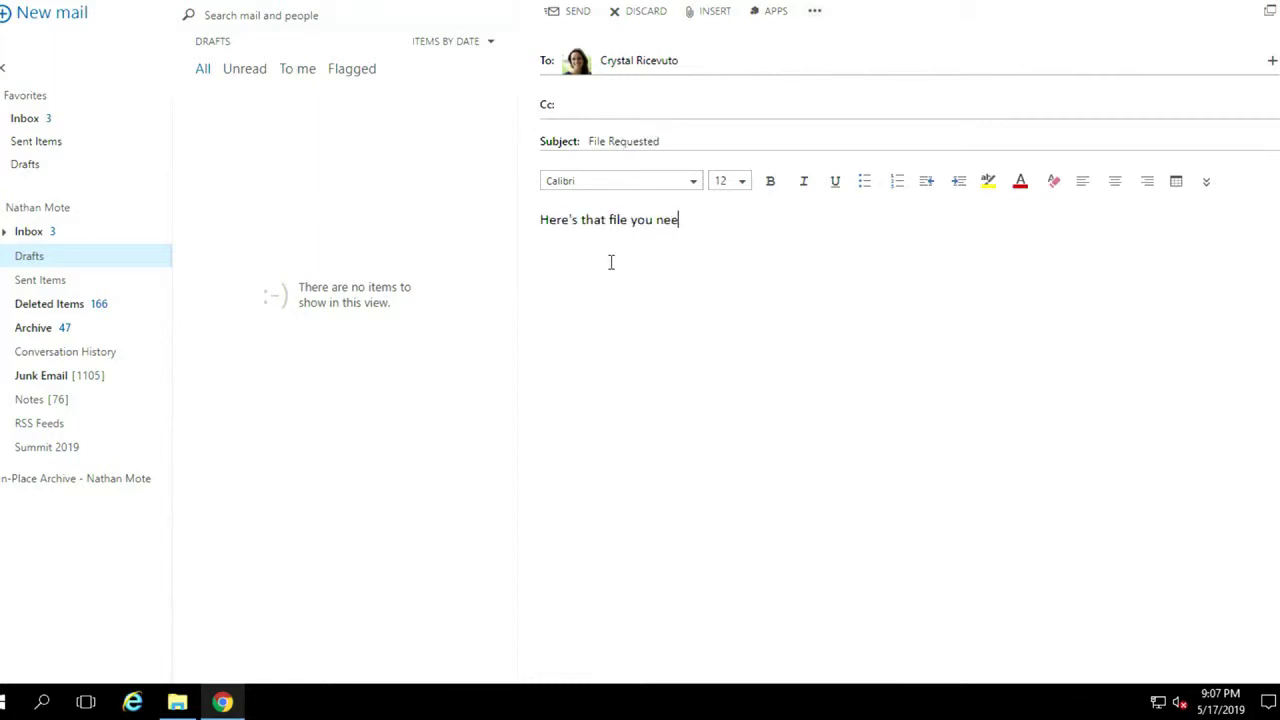
click(177, 702)
Try dragging the Quarter Q2 2019 Review_v3 presentation into the email
click(500, 89)
drag(486, 86, 743, 571)
click(177, 702)
drag(491, 89, 1156, 333)
click(180, 702)
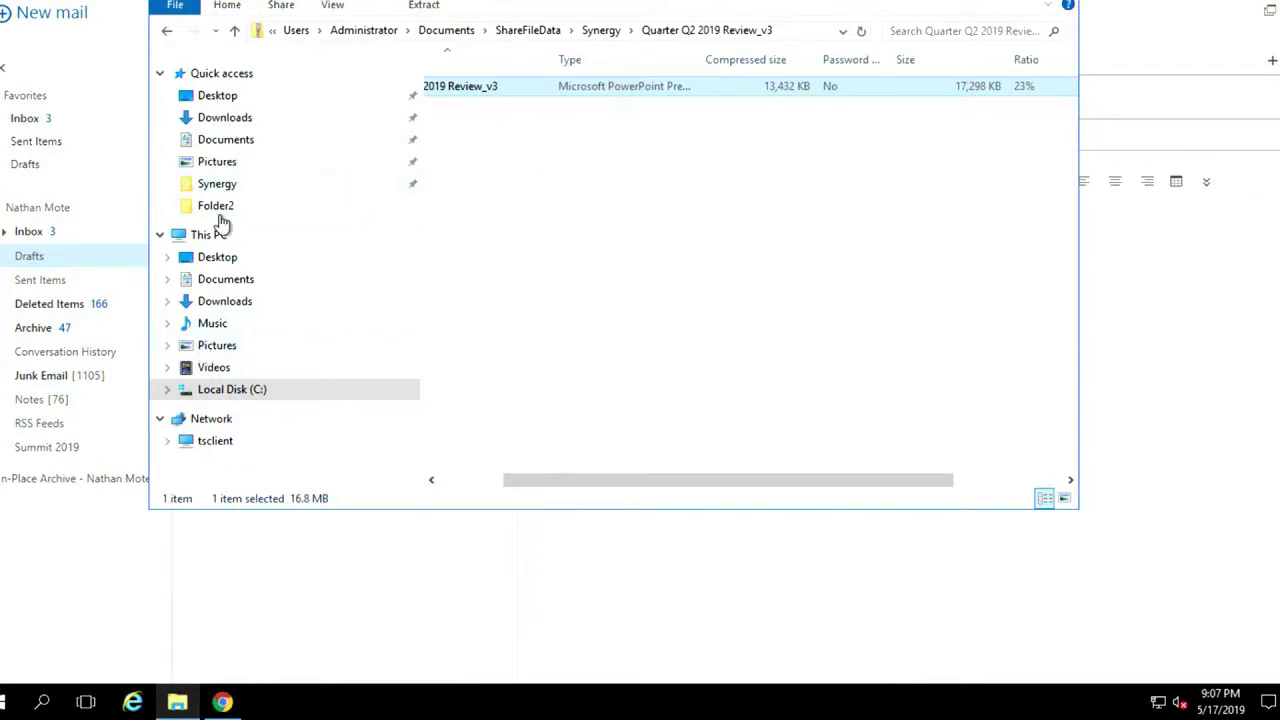
Inspect the zip's contents in Synergy, then drag the zip onto the email
click(216, 184)
double_click(528, 183)
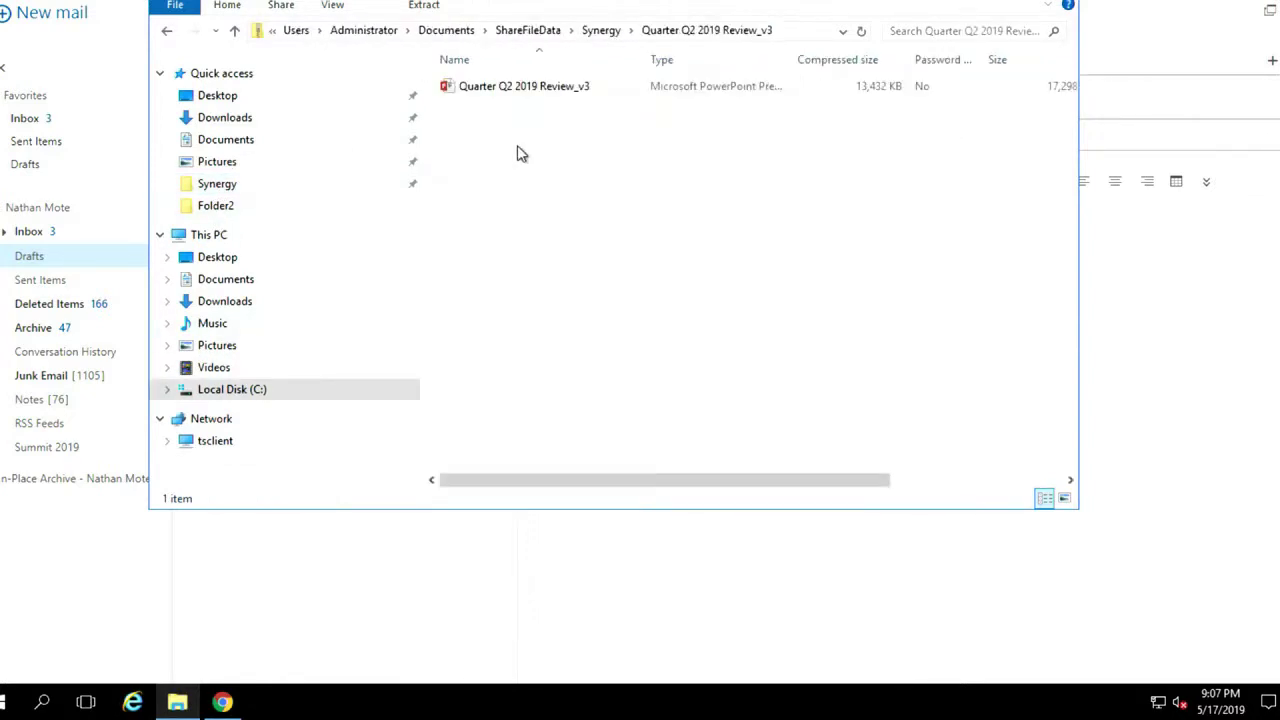
click(498, 90)
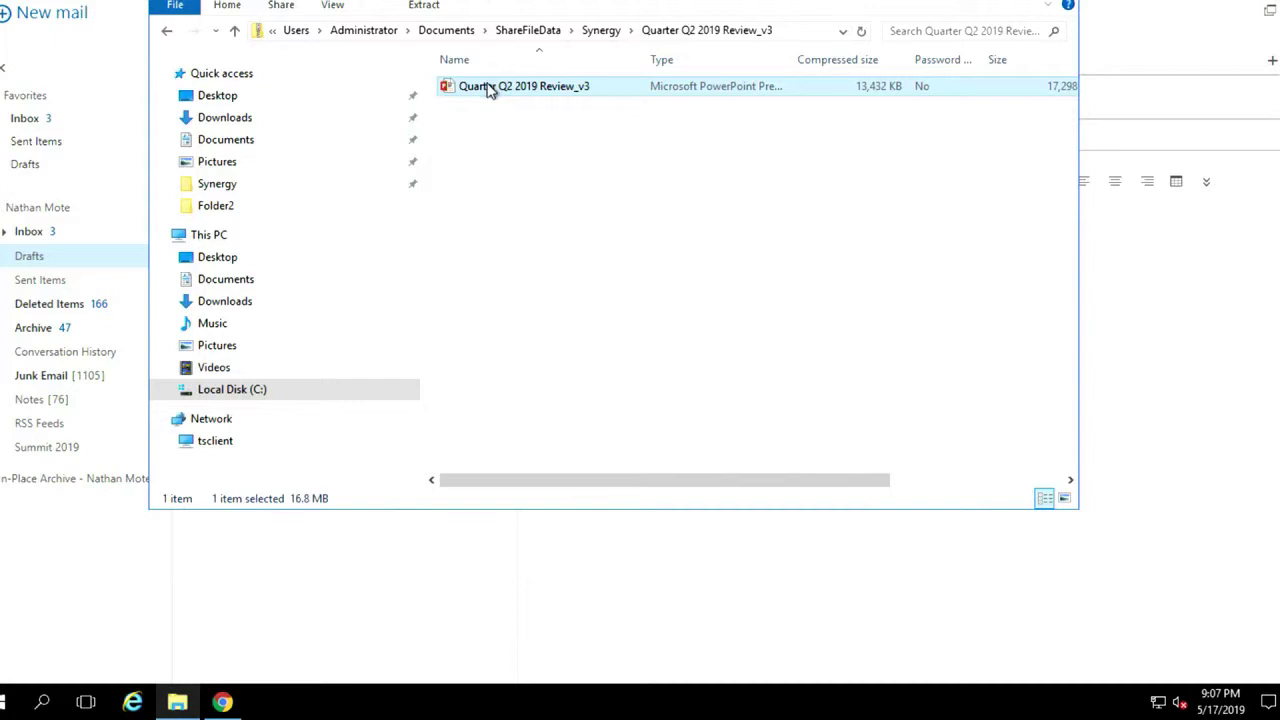
click(166, 31)
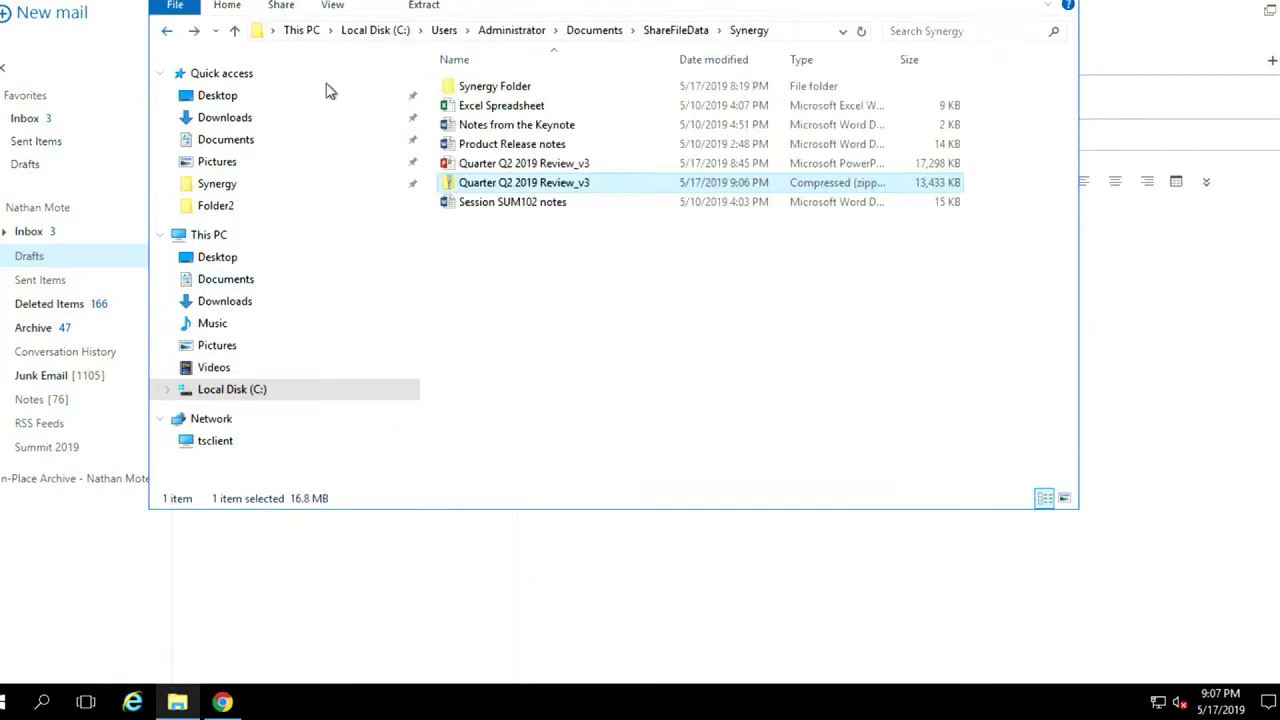
drag(503, 183, 1149, 331)
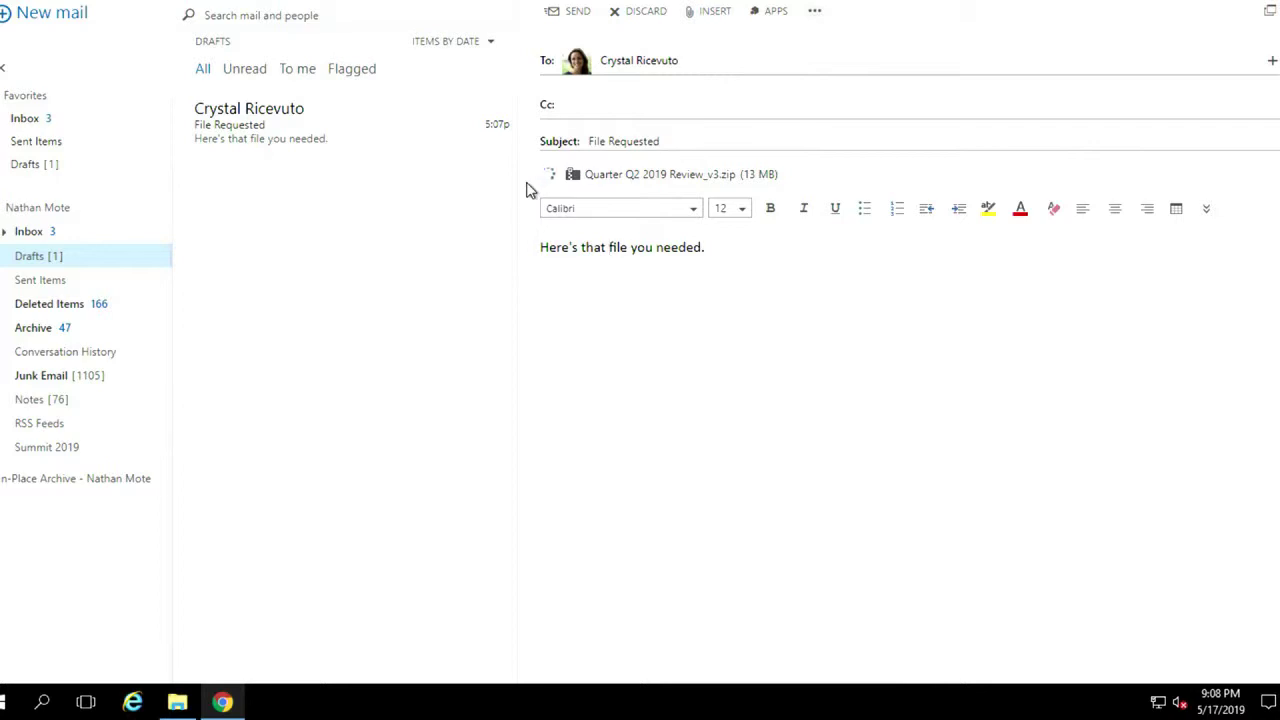
Send the File Requested email with the 13 MB zip attached
click(567, 14)
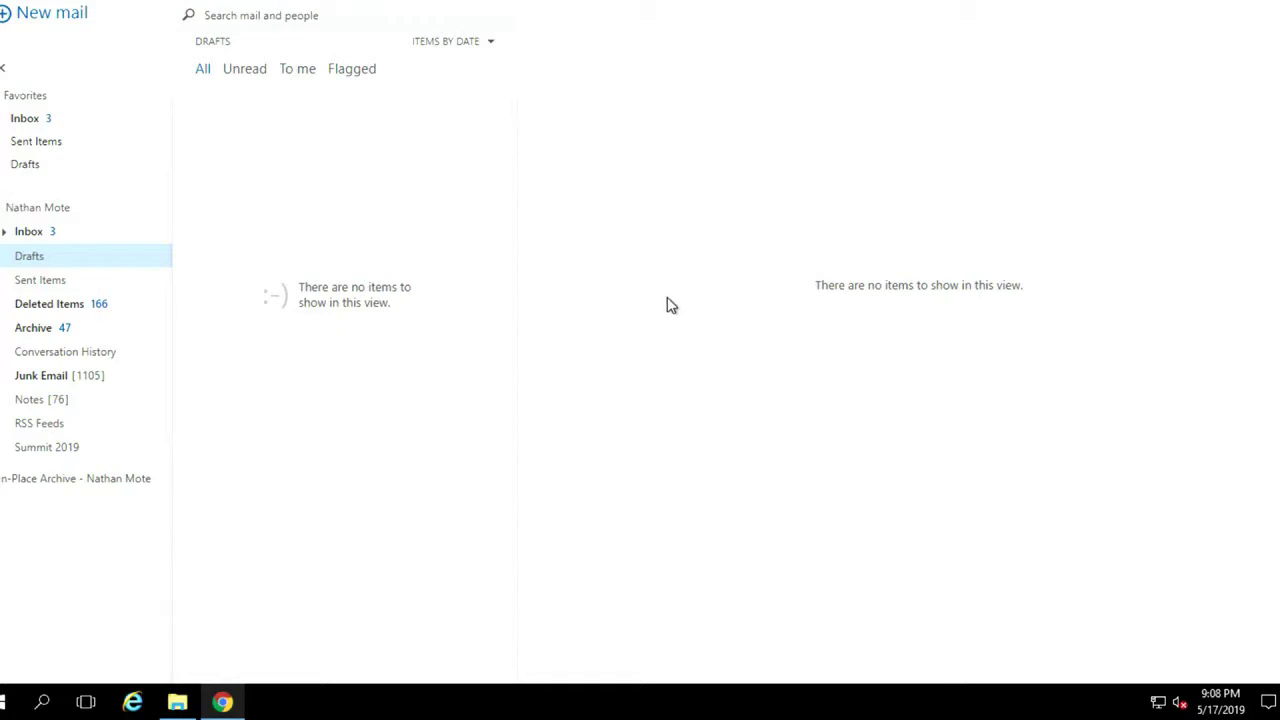
Leave the remote session for Slack's direct message with the colleague and start a reply
key(super+Tab)
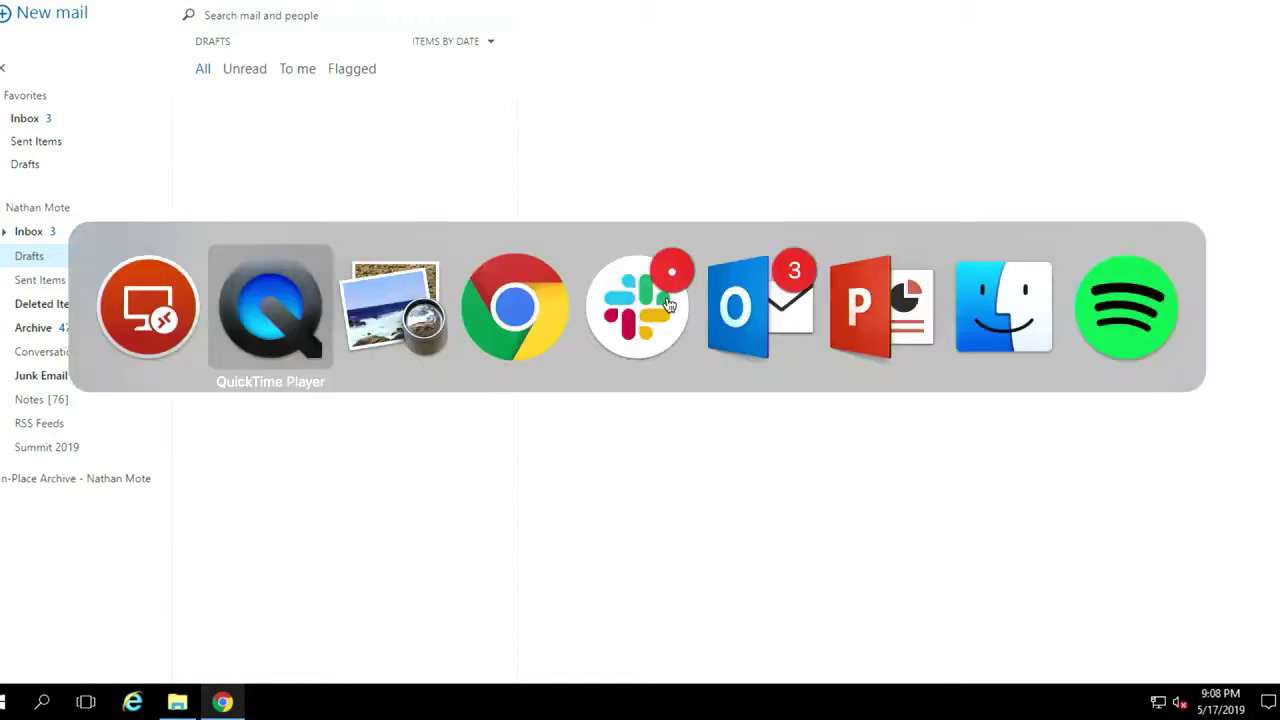
key(super+Tab)
key(super+Tab)
key(super+Tab)
key(super+Tab)
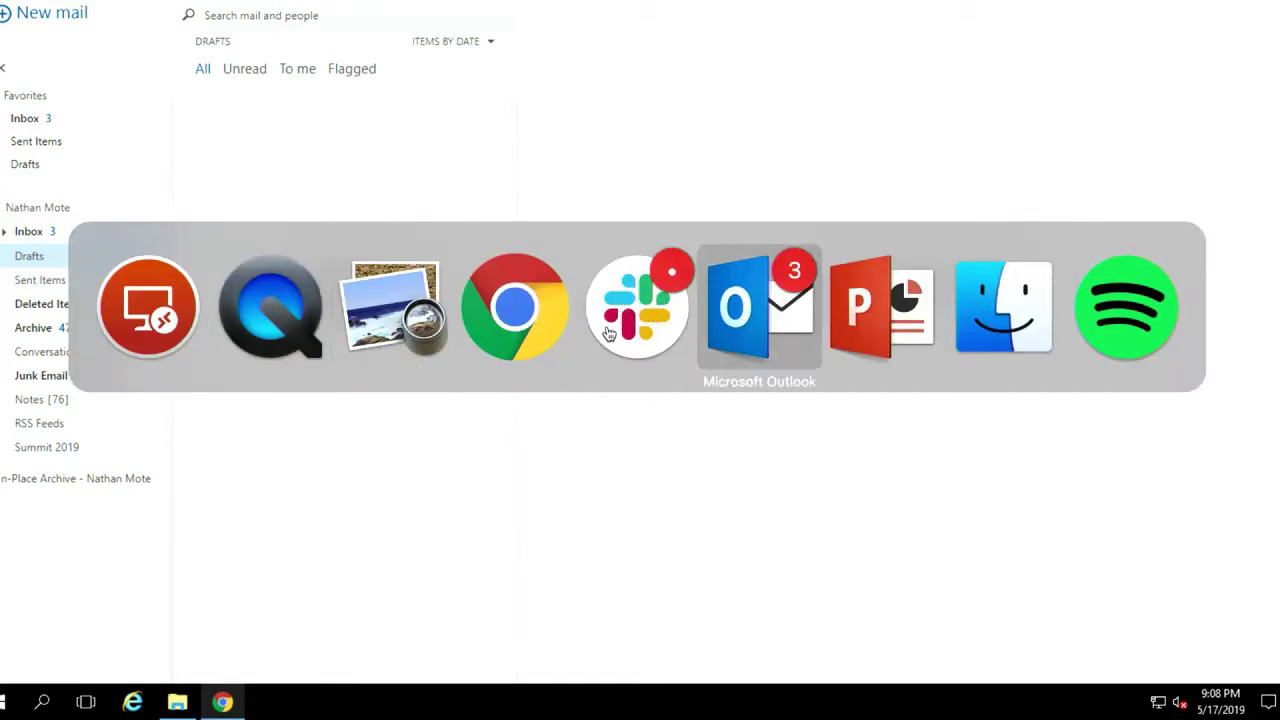
key(super+Tab)
key(super+Tab)
key(super+Tab)
key(super+Tab)
key(super+Tab)
key(super+Tab)
key(super+Tab)
key(super+Tab)
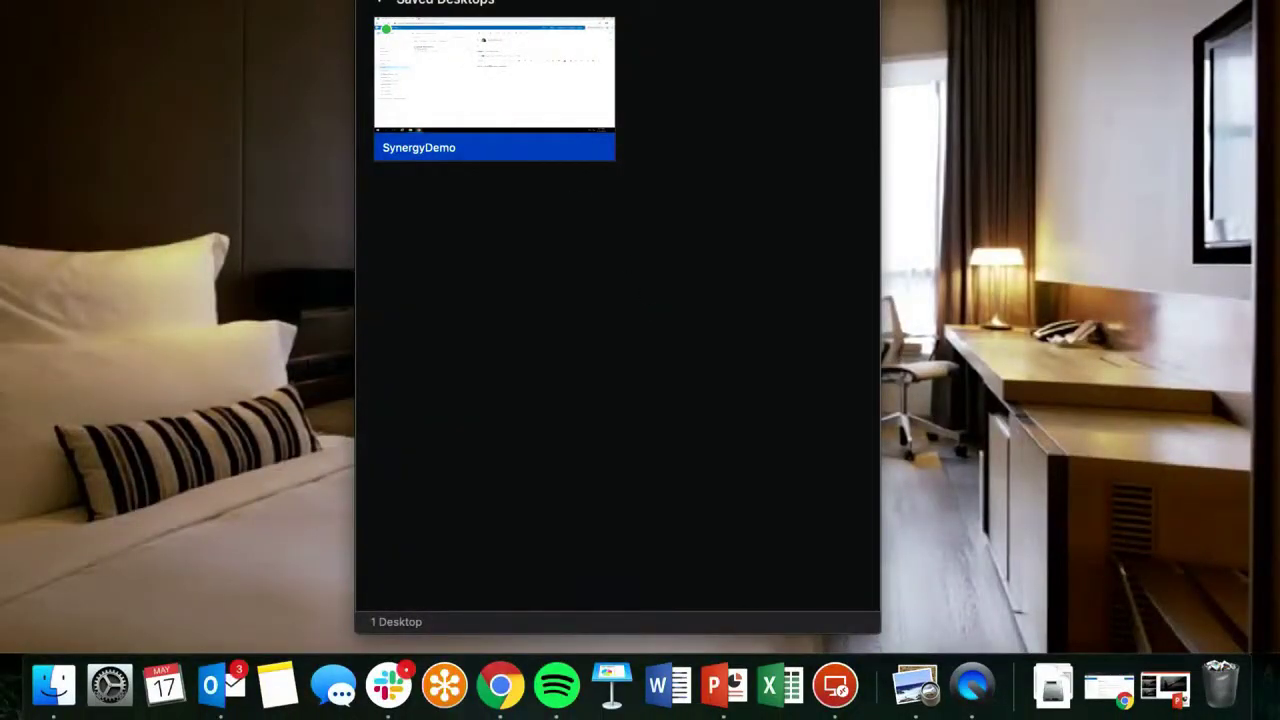
click(388, 685)
click(414, 530)
Post the reply 'Sent the file then.' to the colleague
text(Sentt he)
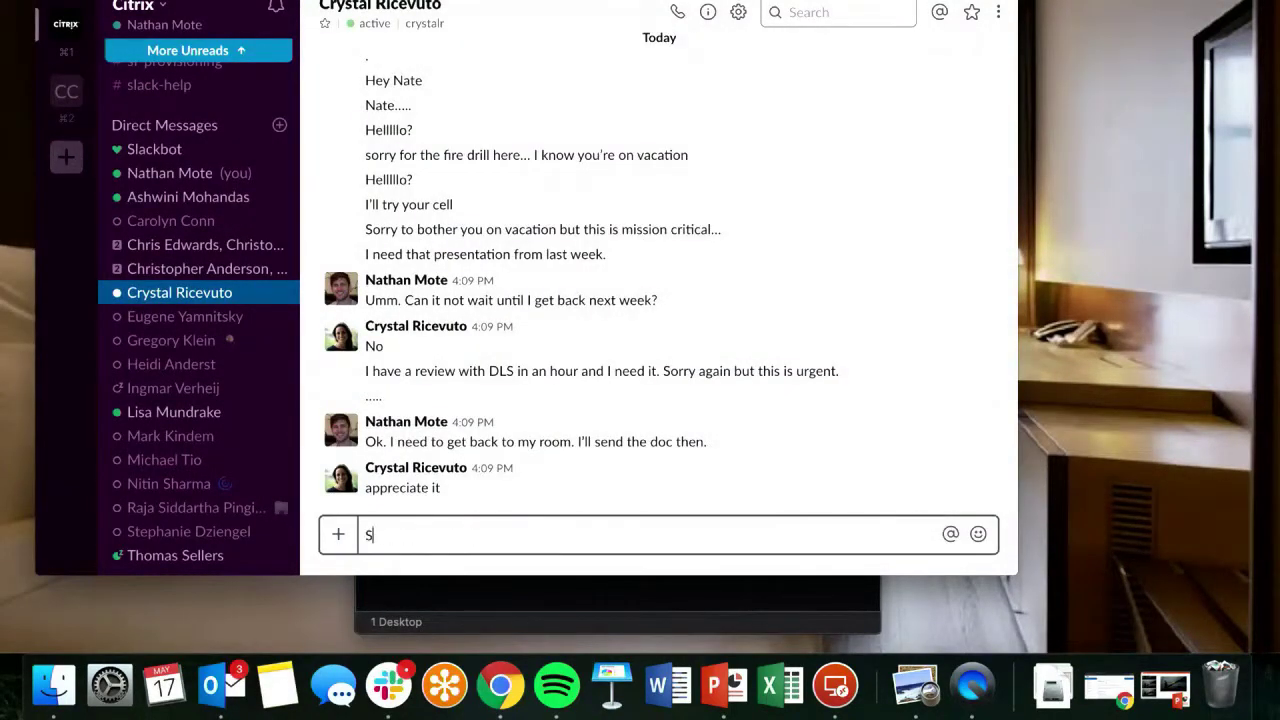
key(BackSpace)
key(BackSpace)
key(BackSpace)
key(BackSpace)
text(t)
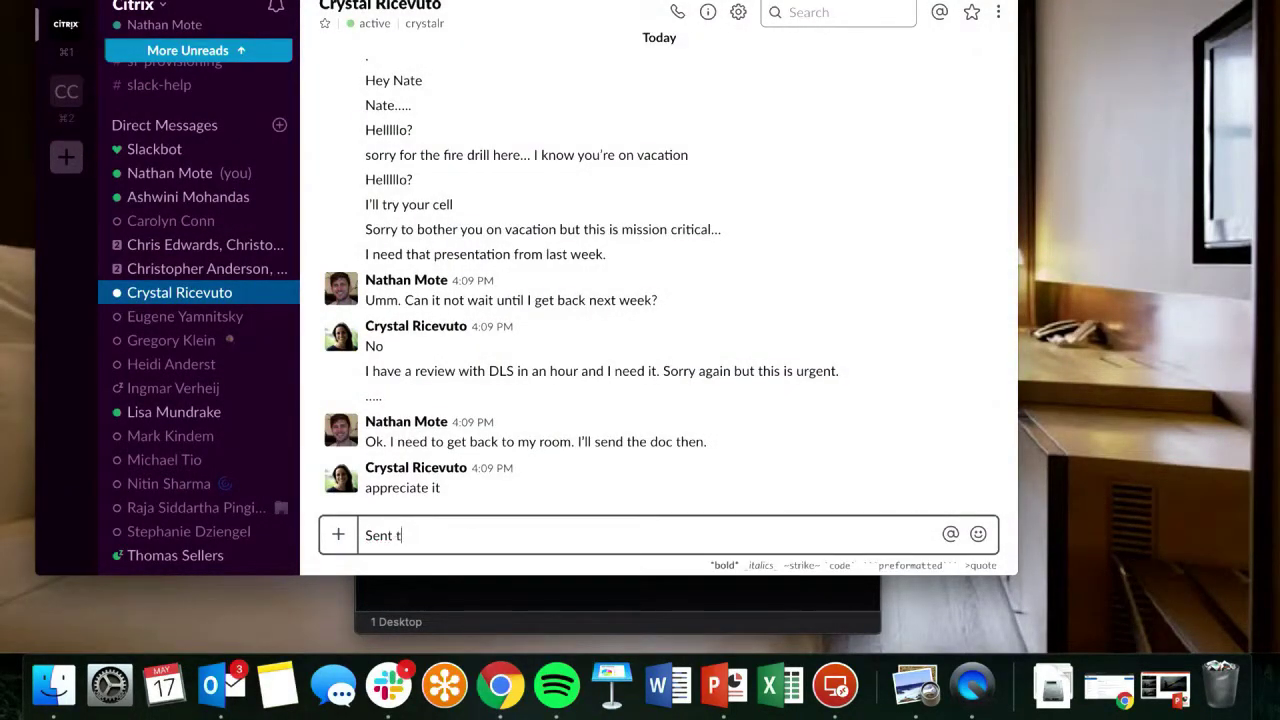
text(he file then.)
key(Return)
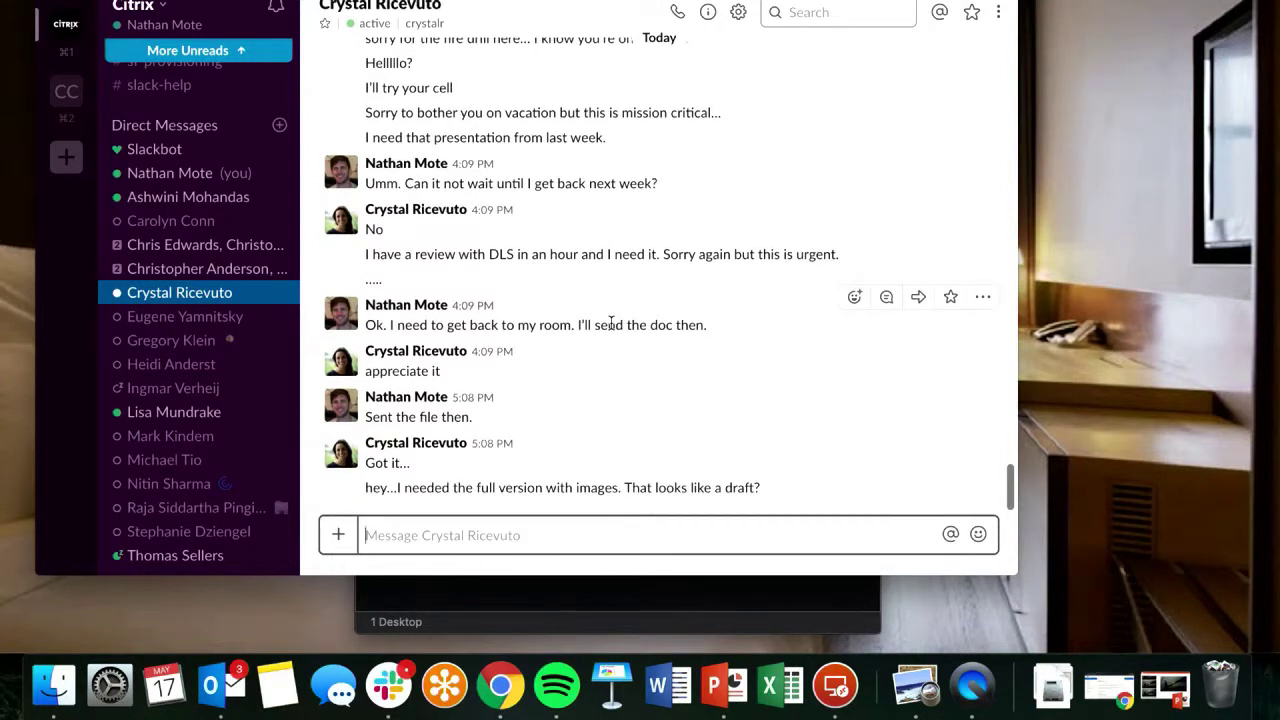
Post the follow-up 'Ah. Yep. Ok - thats in Dropbox. Hold on.'
text(A)
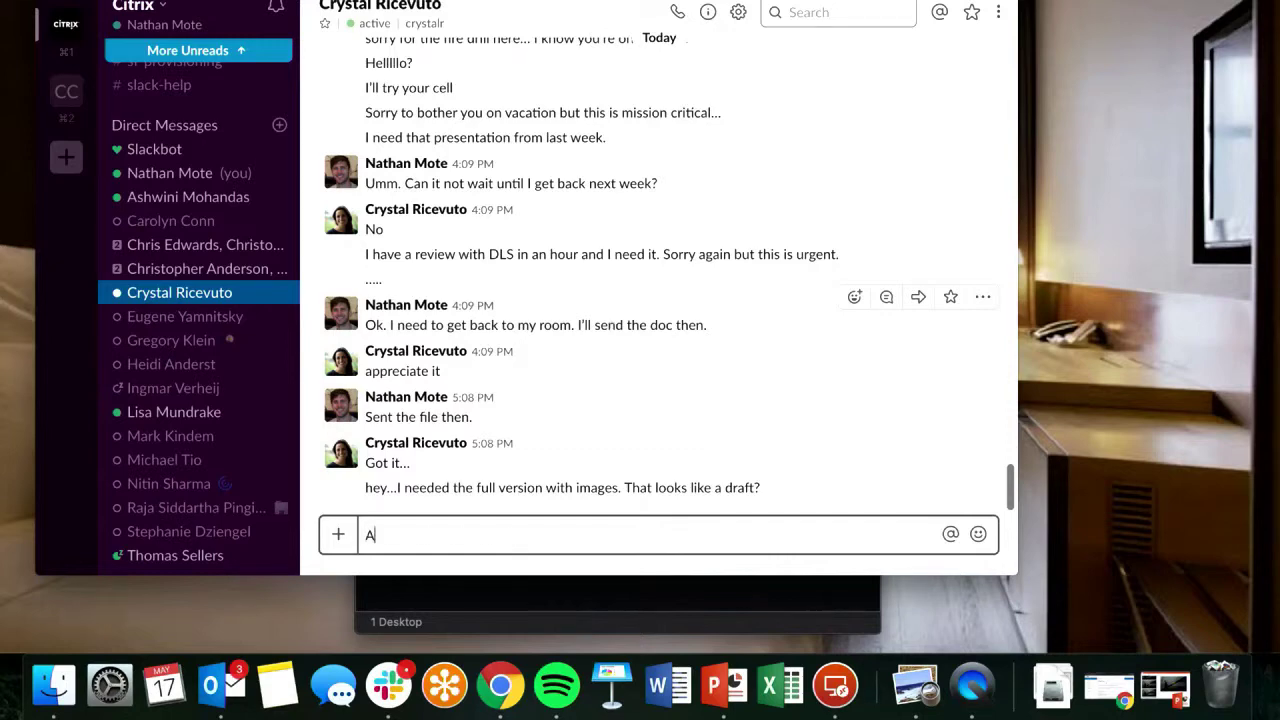
text(h. Y)
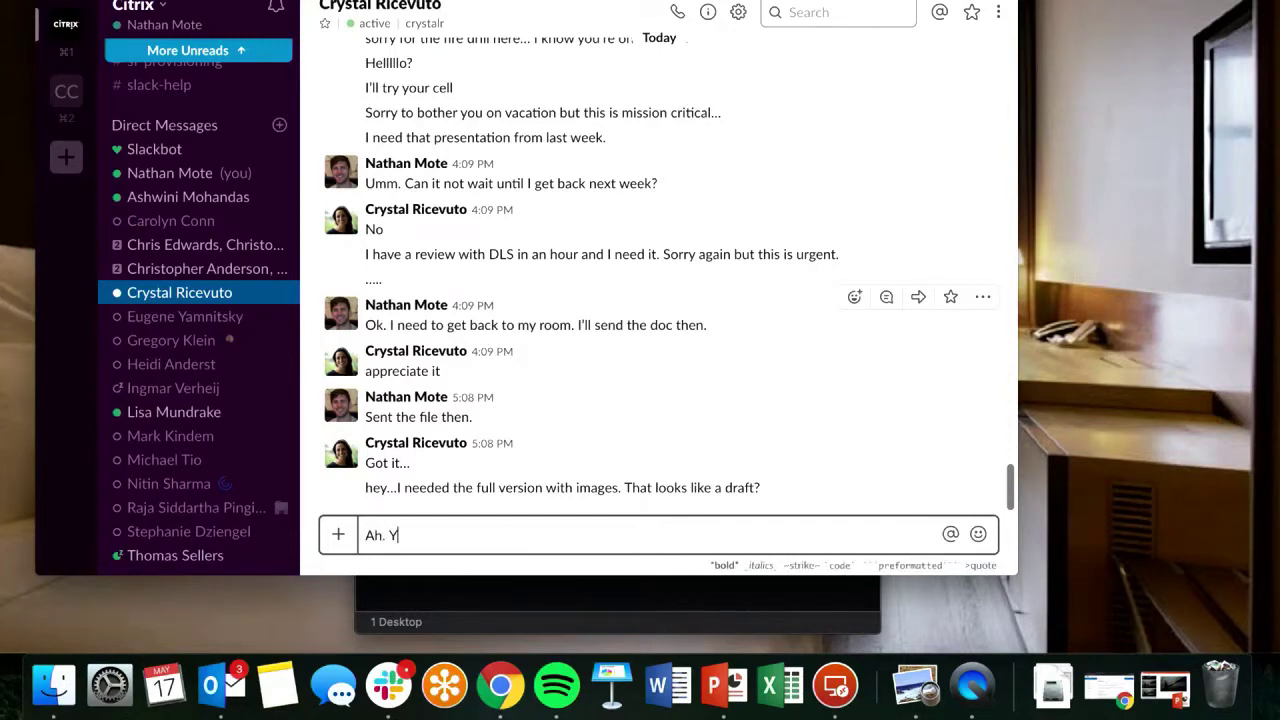
text(ep. Ok - thats in Dropbox.)
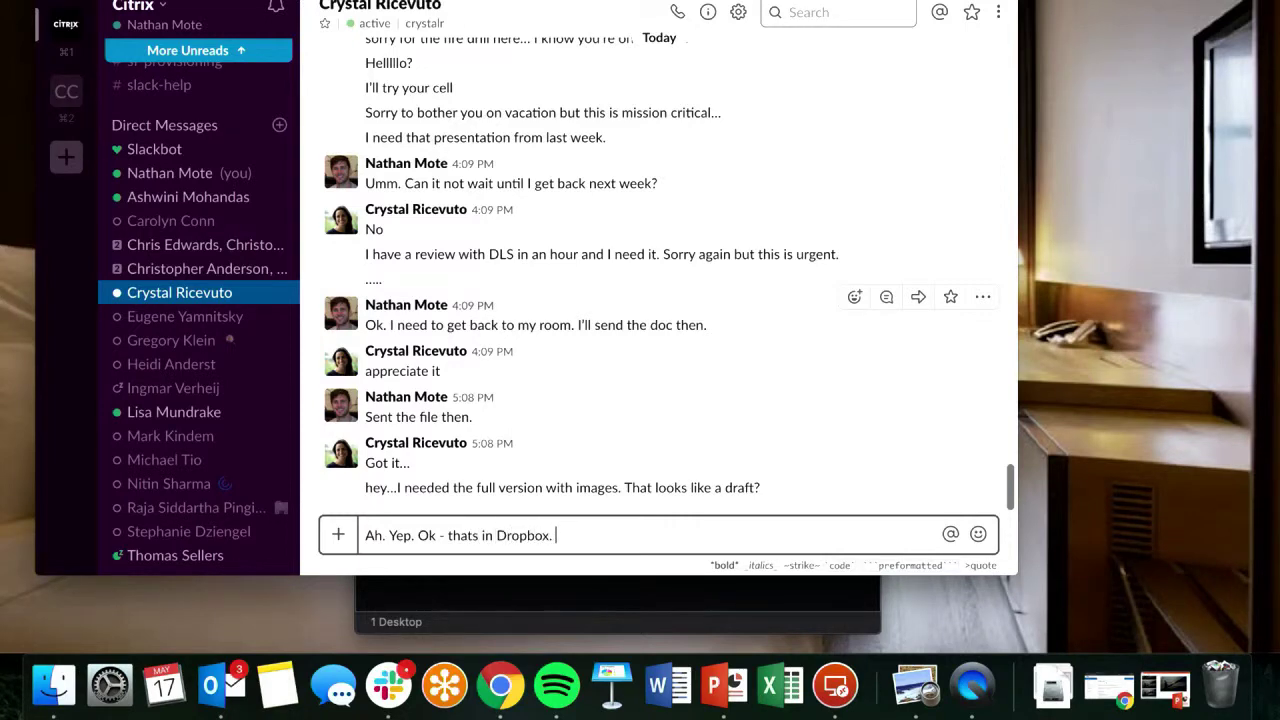
text( O)
key(BackSpace)
text(Hold on.)
key(Return)
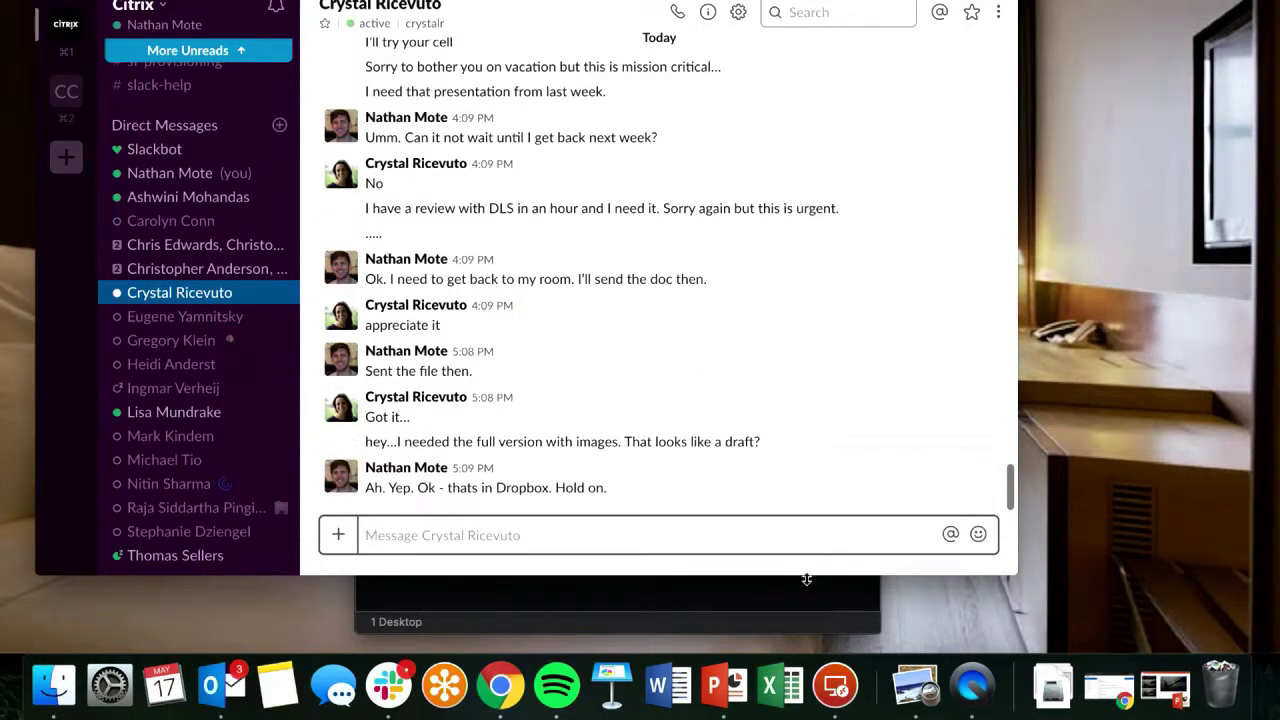
Reconnect to the SynergyDemo remote desktop and open the Dropbox sign-in page in Chrome
click(838, 684)
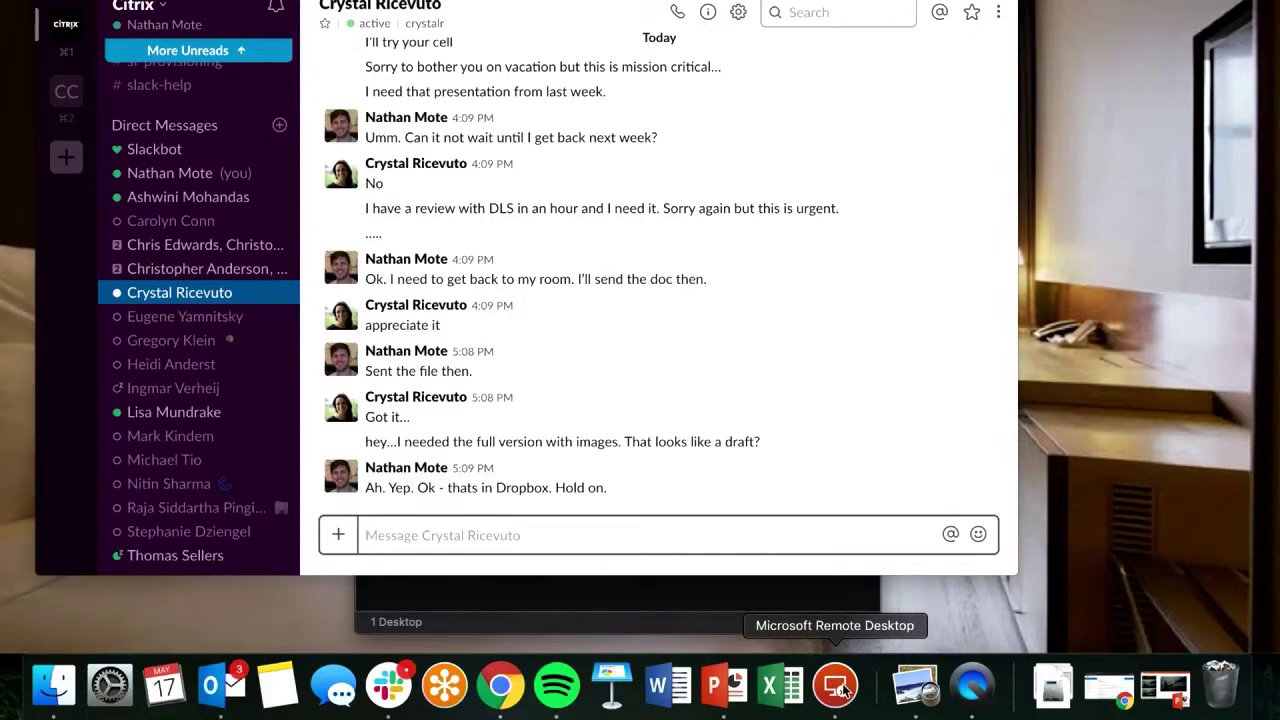
double_click(500, 57)
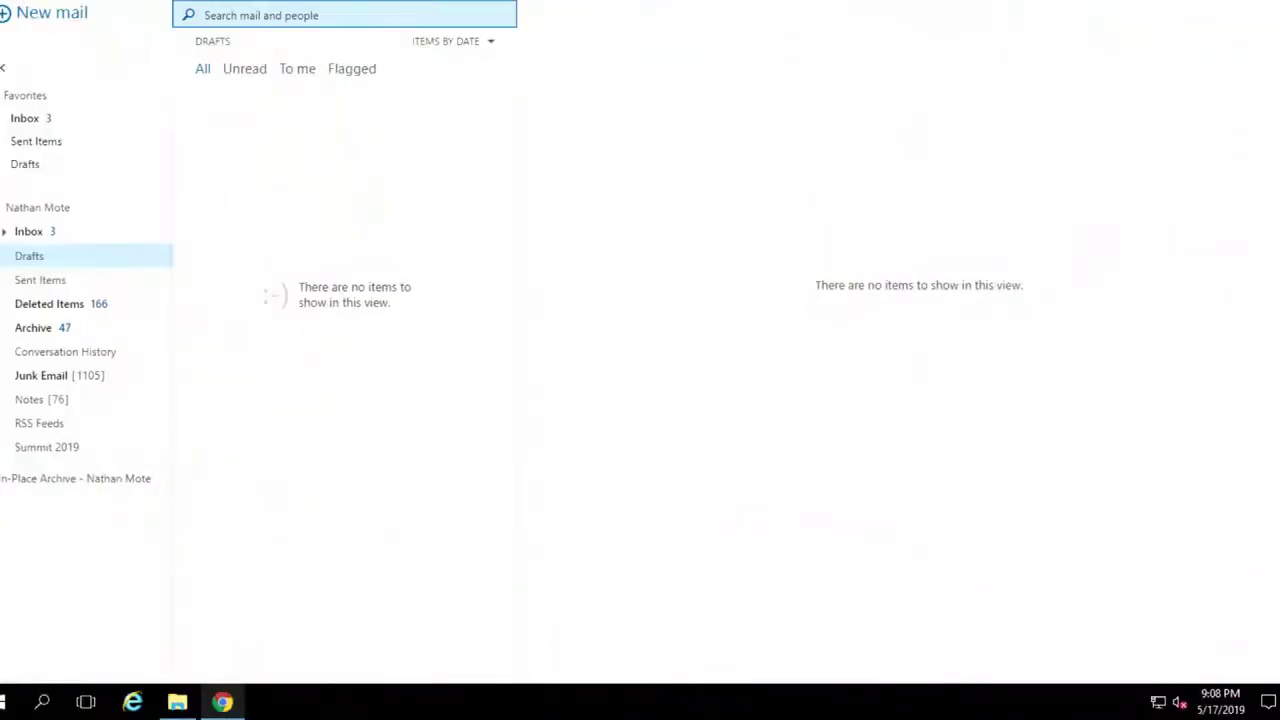
text(dropb)
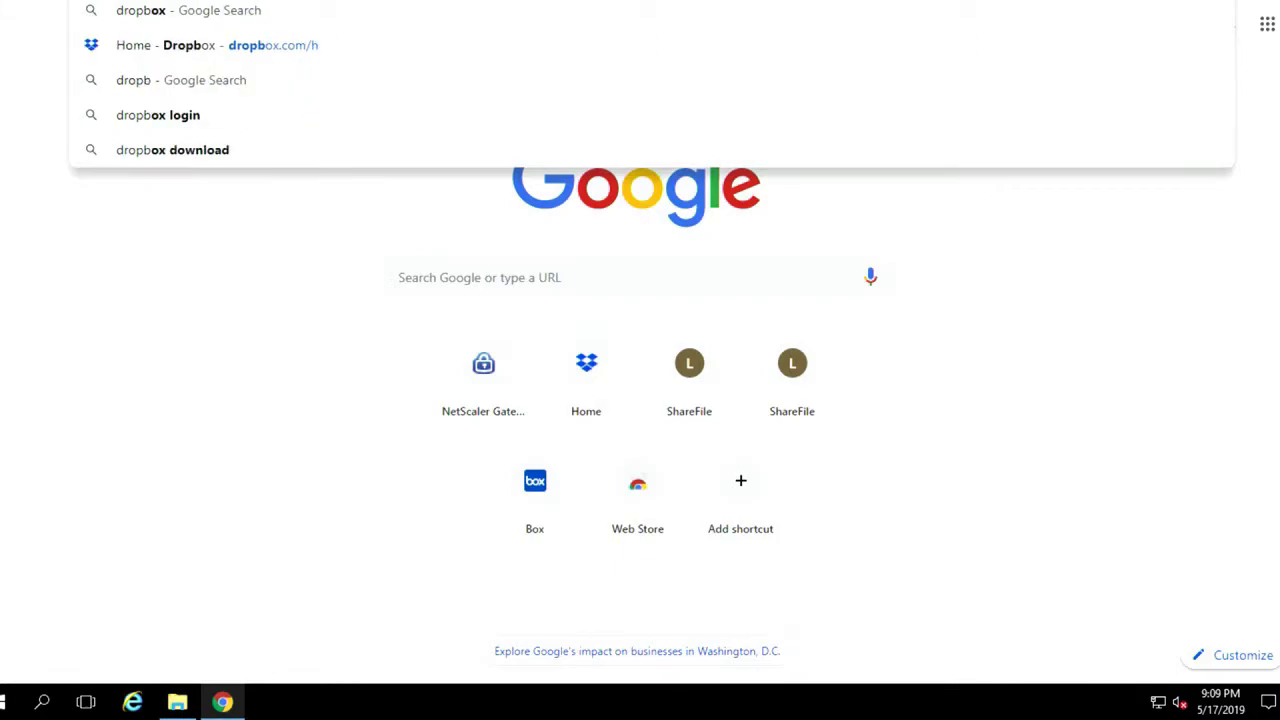
key(Return)
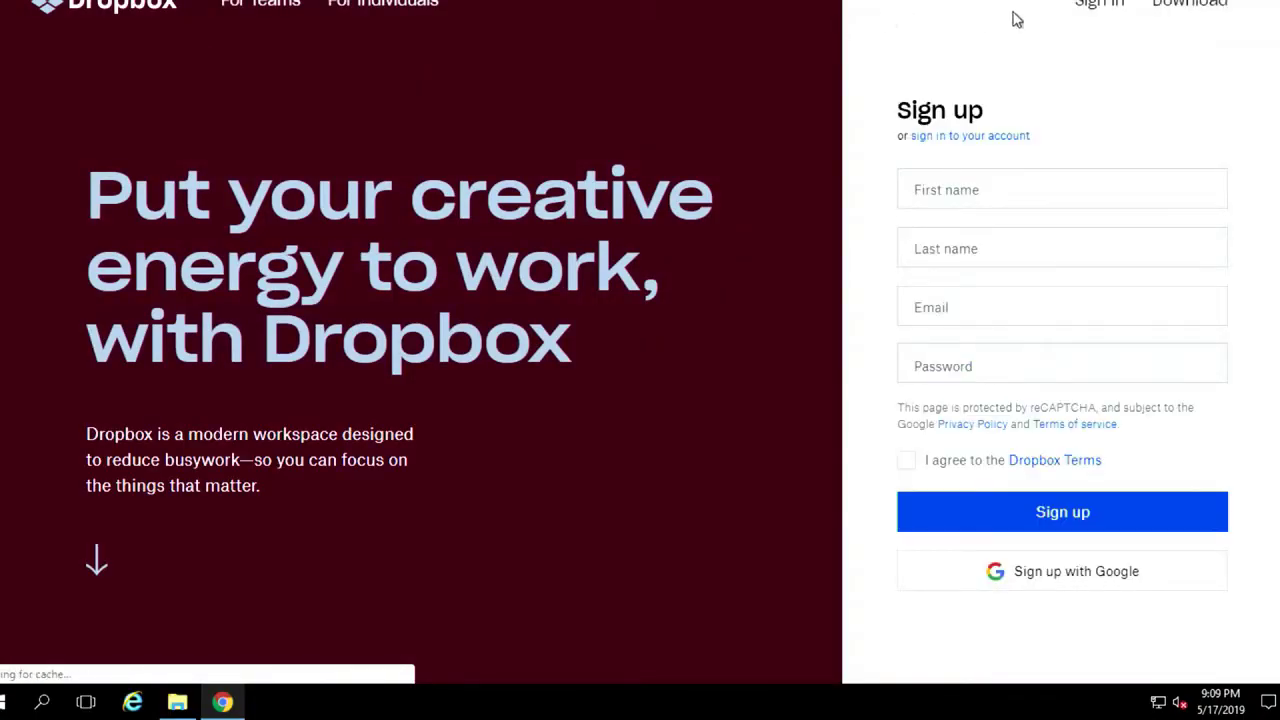
click(1110, 8)
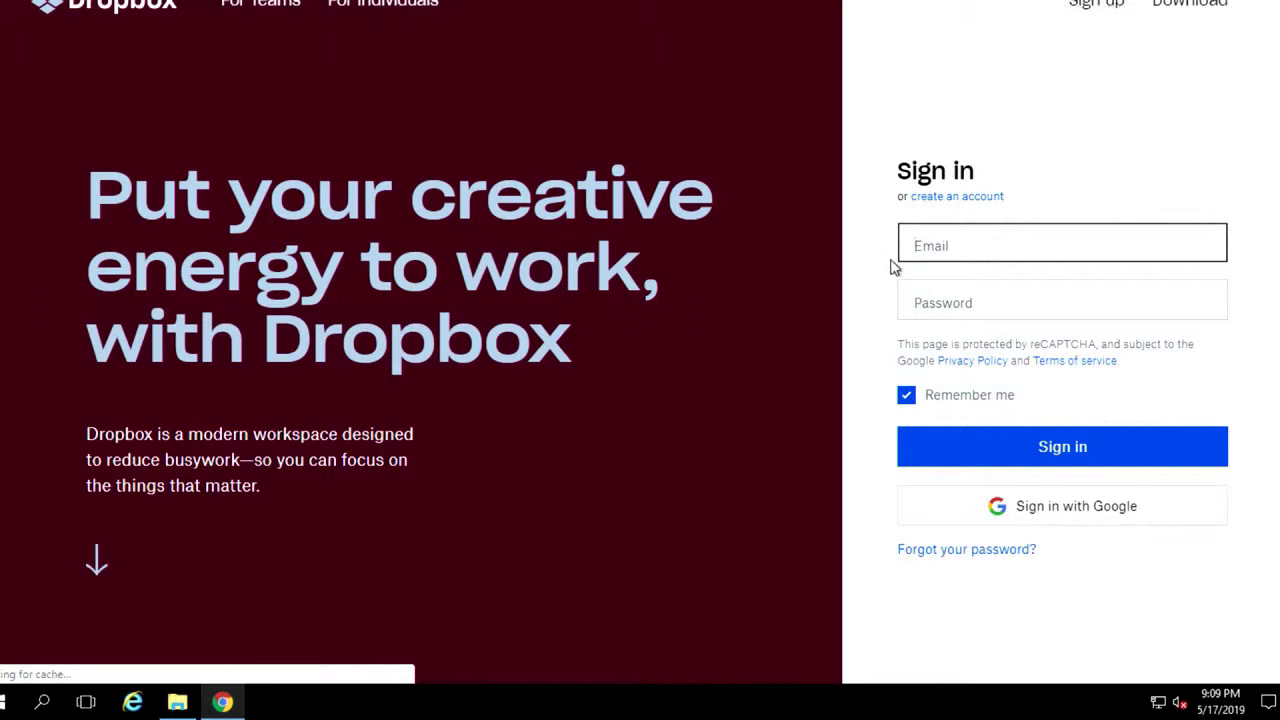
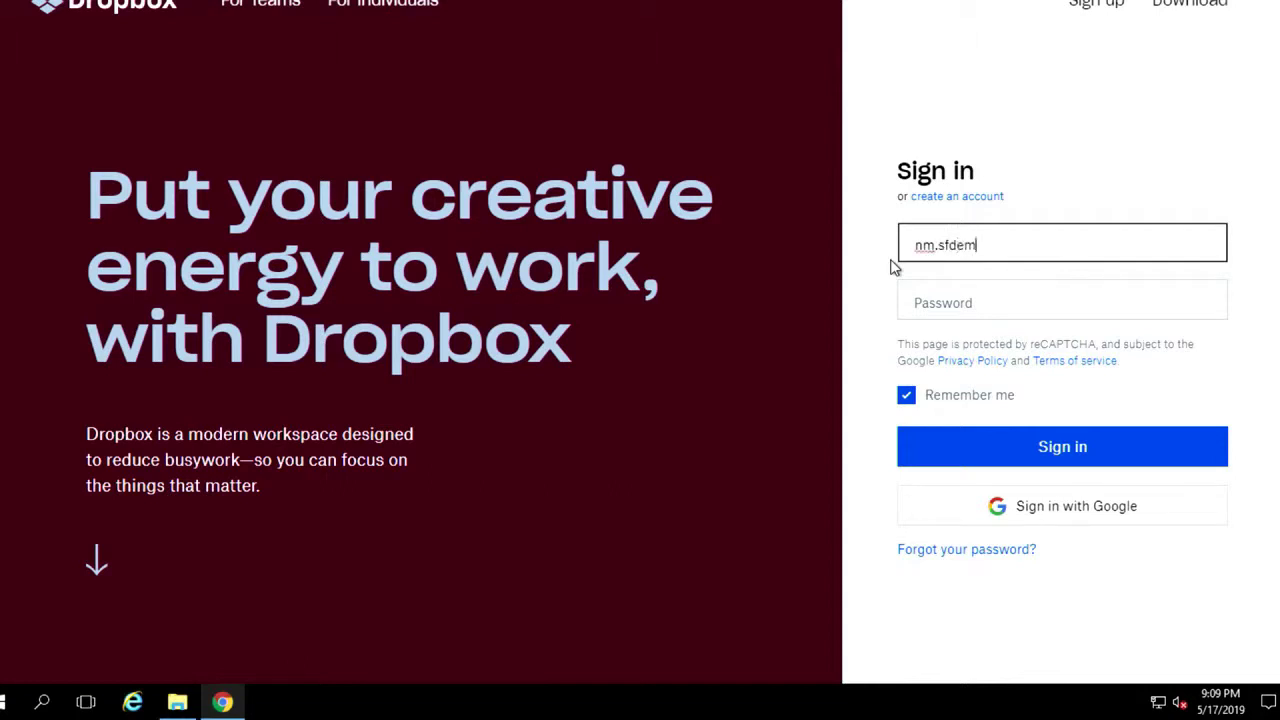
Sign in to Dropbox with the account's email address and password
key(Tab)
text(•••••)
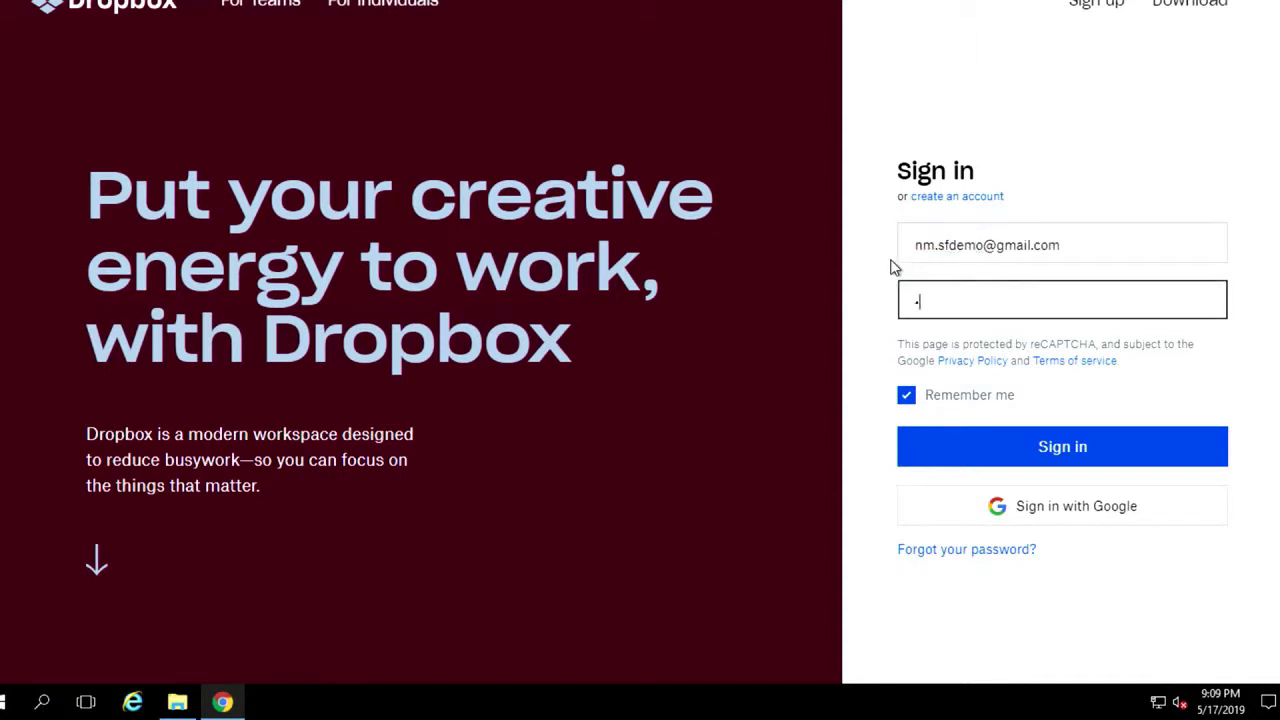
text(•••)
click(1059, 447)
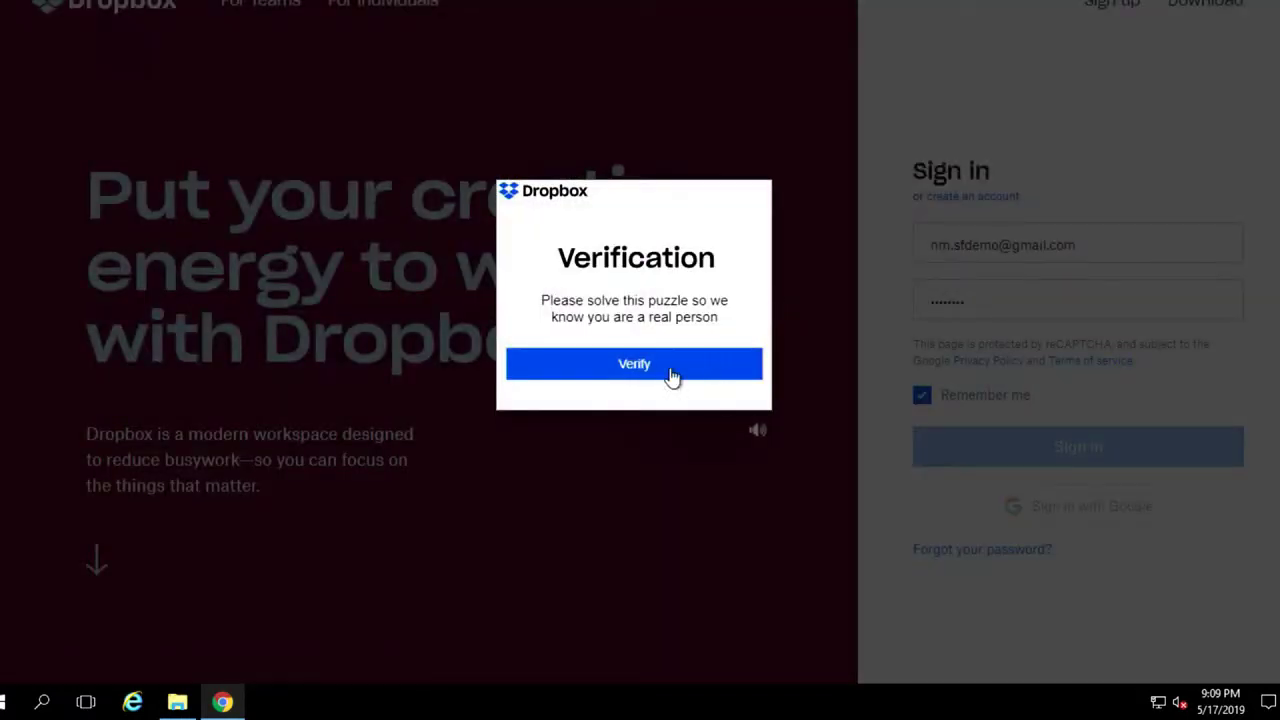
Pass the verification puzzle by rotating the animal image upright
click(672, 368)
click(545, 316)
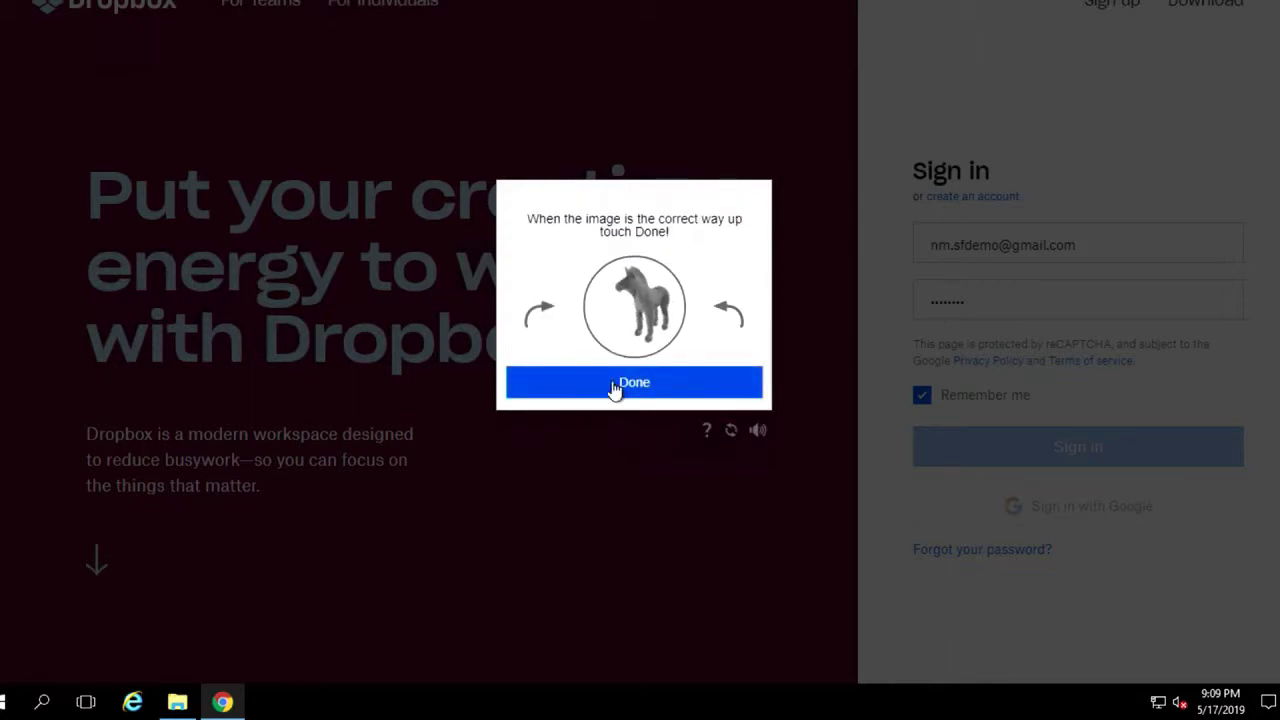
click(611, 387)
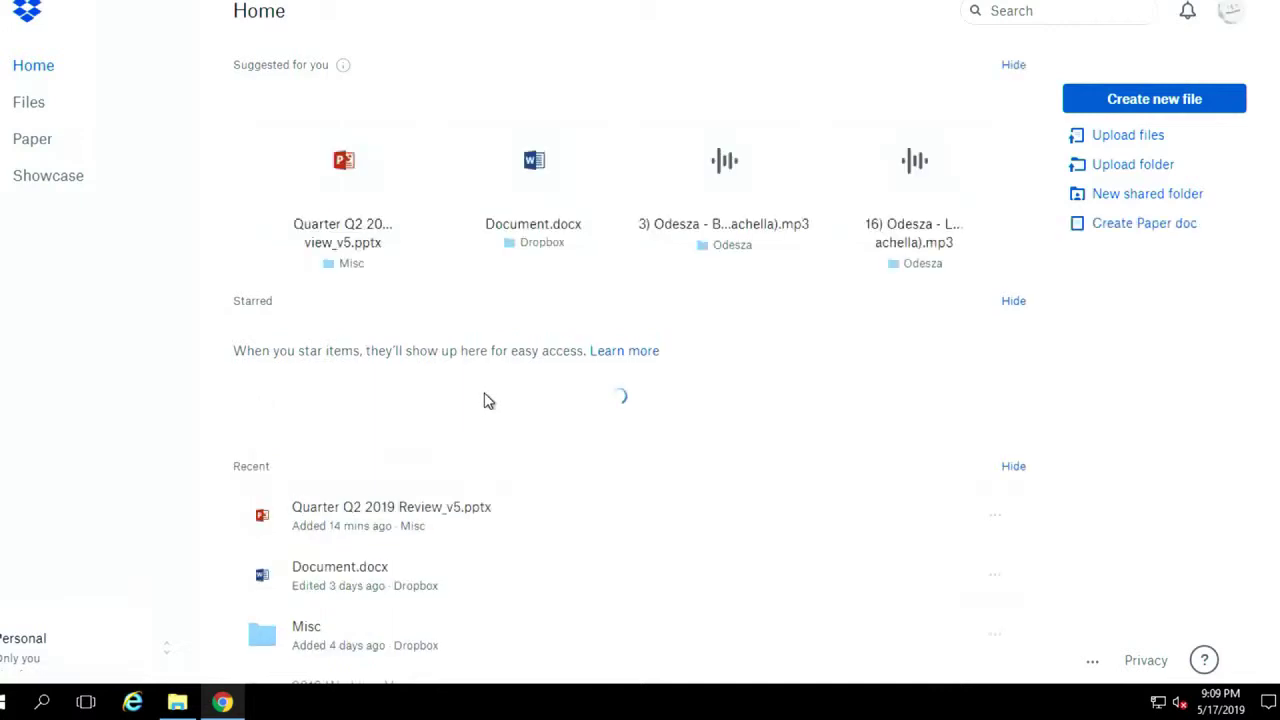
Open the Share window for Quarter Q2 2019 Review_v5.pptx from its actions menu
click(994, 428)
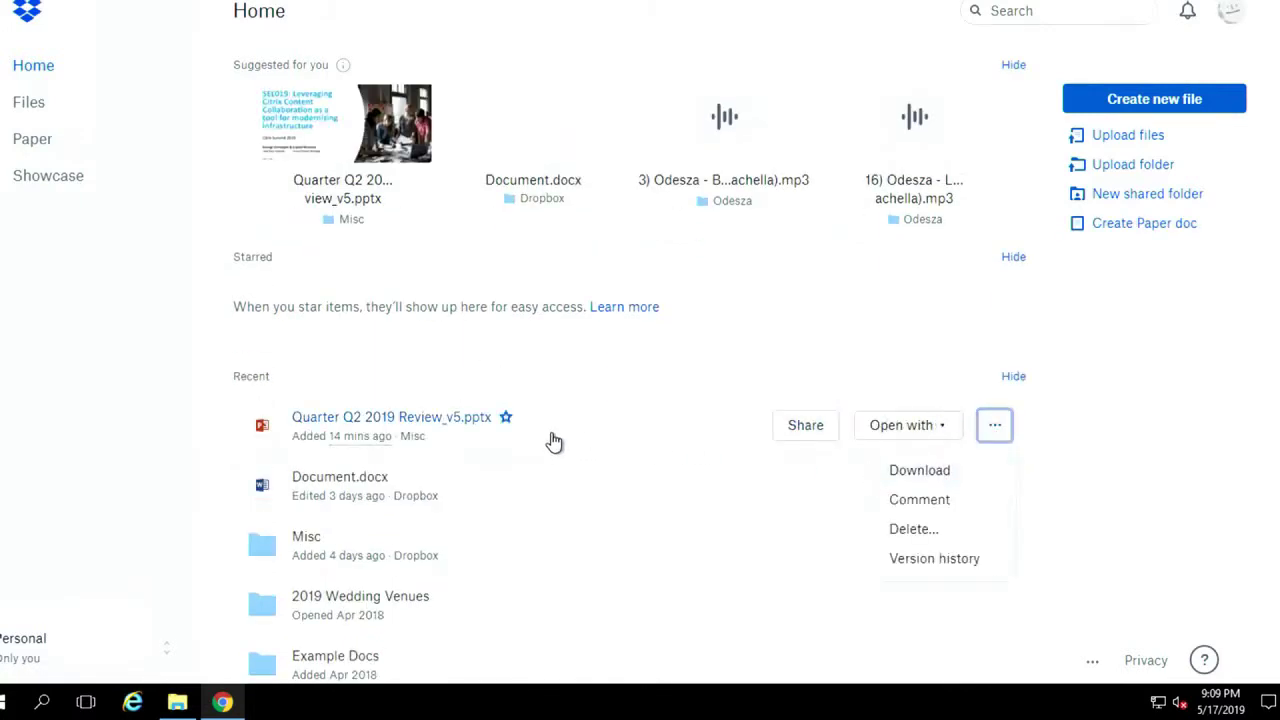
click(805, 428)
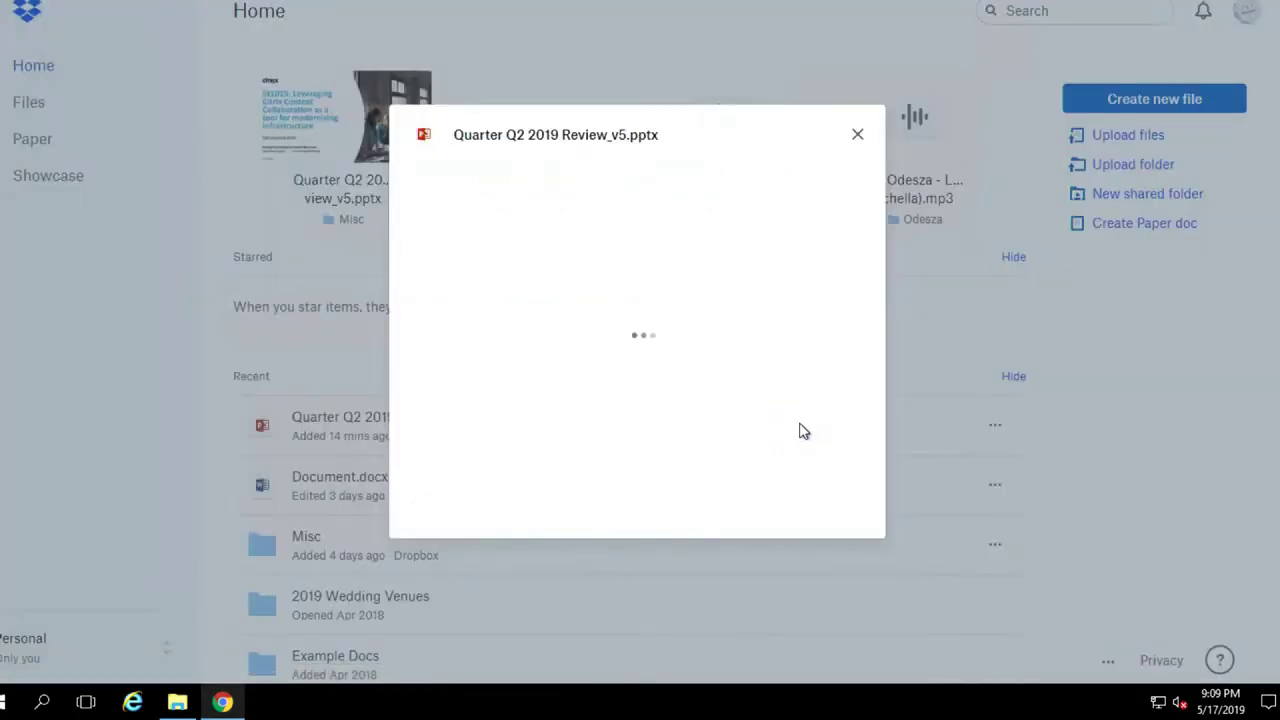